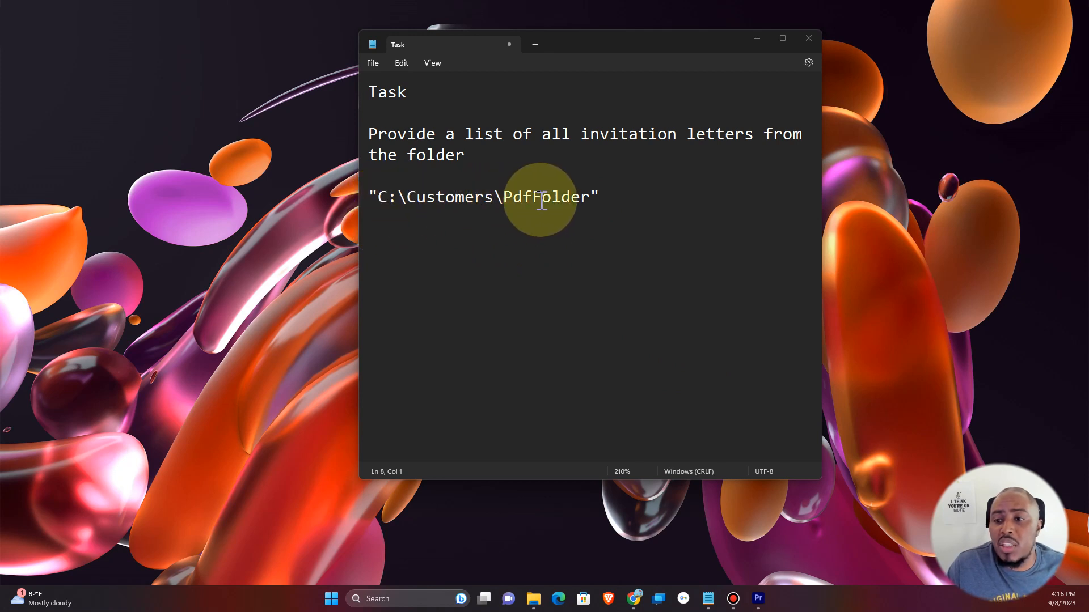
Open the PdfFolder inside the Customers folder on drive C to view the invitation letters.
{"action": "left_click", "coordinate": [535, 603]}
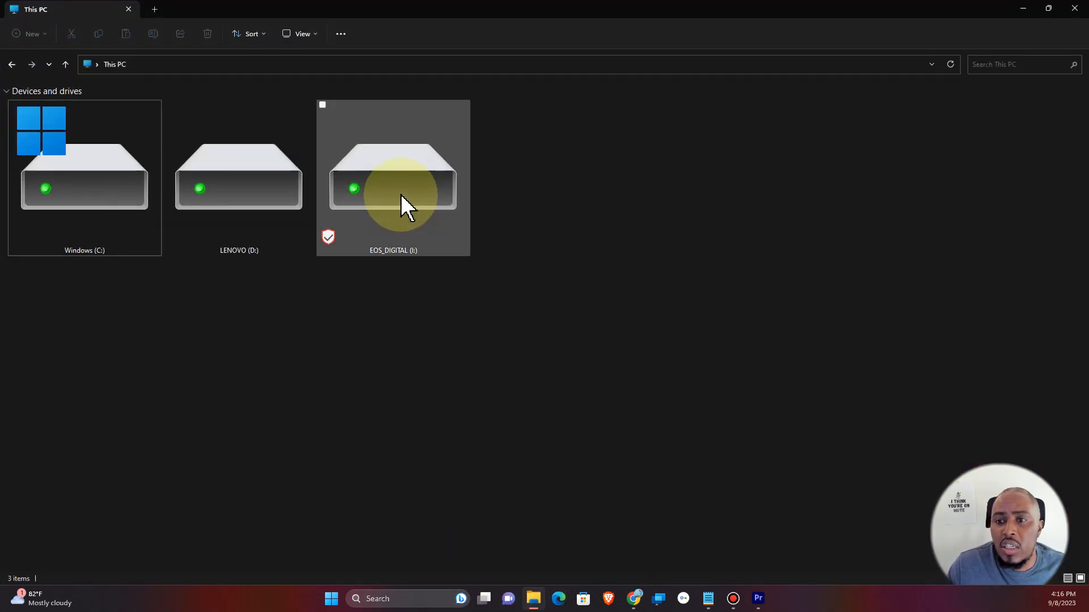
{"action": "left_click", "coordinate": [114, 187]}
{"action": "double_click", "coordinate": [114, 188]}
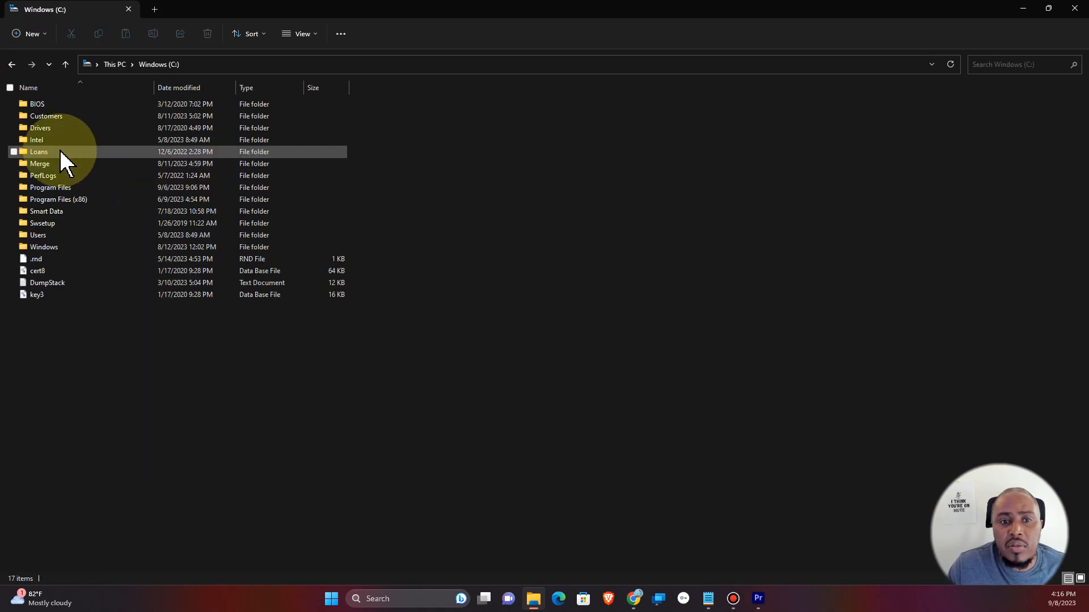
{"action": "double_click", "coordinate": [63, 114]}
{"action": "left_click", "coordinate": [63, 107]}
{"action": "double_click", "coordinate": [64, 107]}
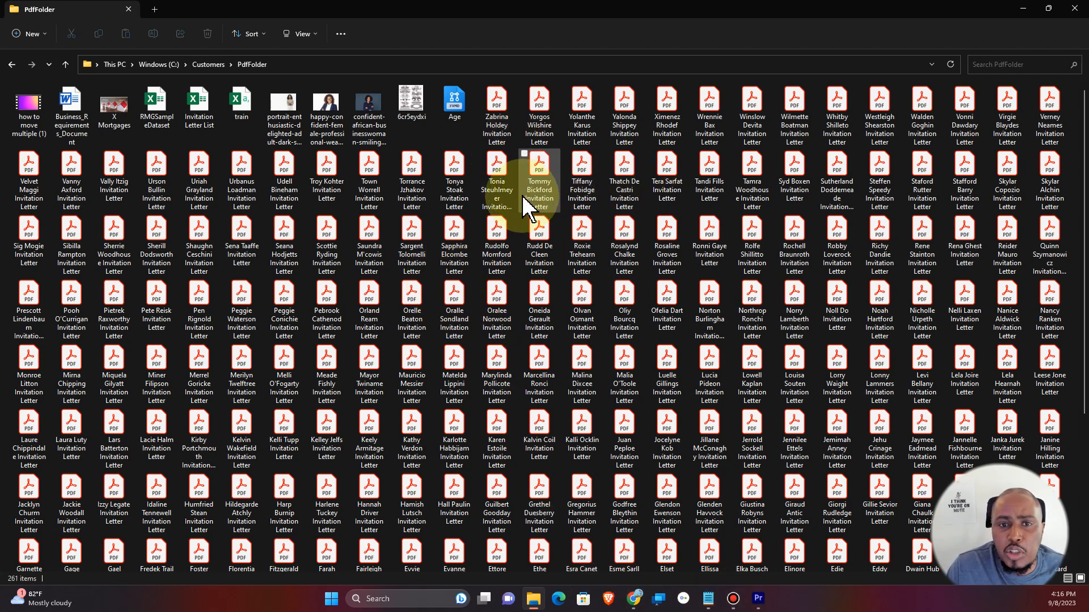
Search for Excel and launch it with a blank workbook.
{"action": "left_click", "coordinate": [424, 597]}
{"action": "type", "text": "exce"}
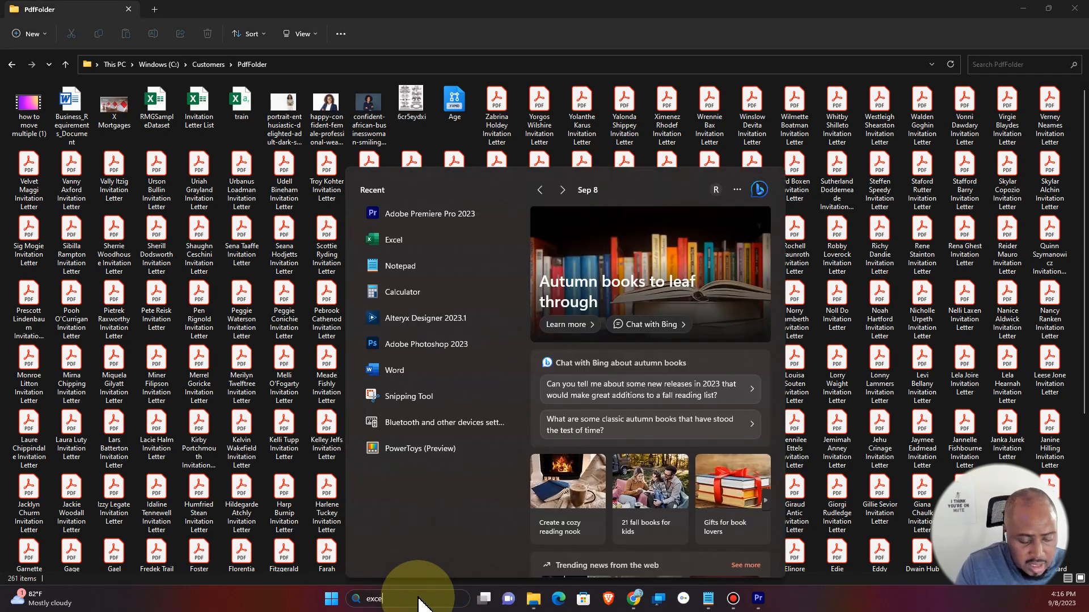
{"action": "type", "text": "l"}
{"action": "key", "text": "Return"}
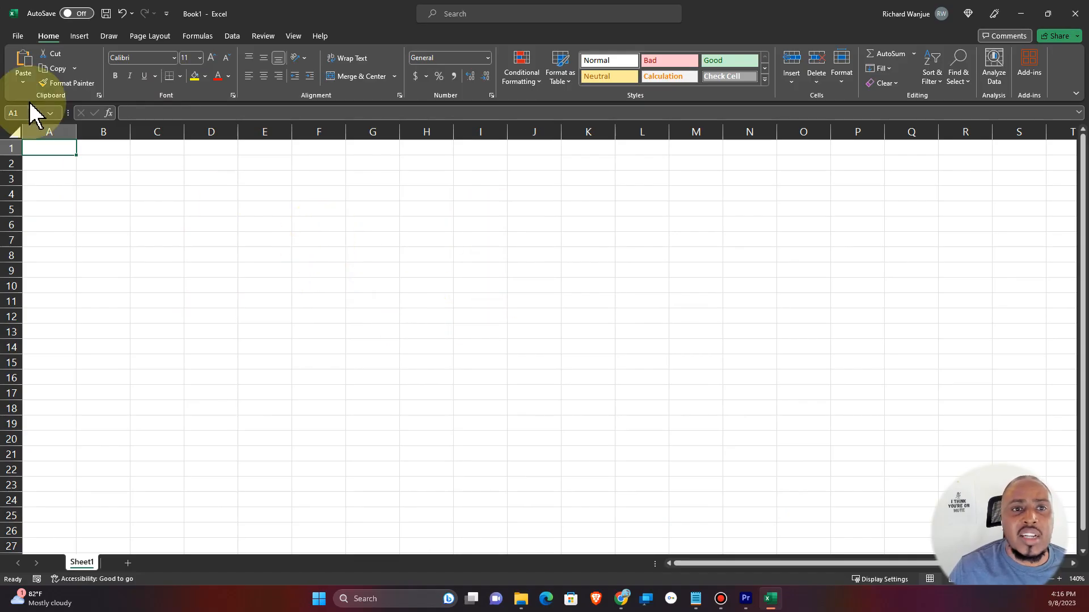
Save the new workbook as "File List" inside C:\Customers\PdfFolder.
{"action": "left_click", "coordinate": [18, 36]}
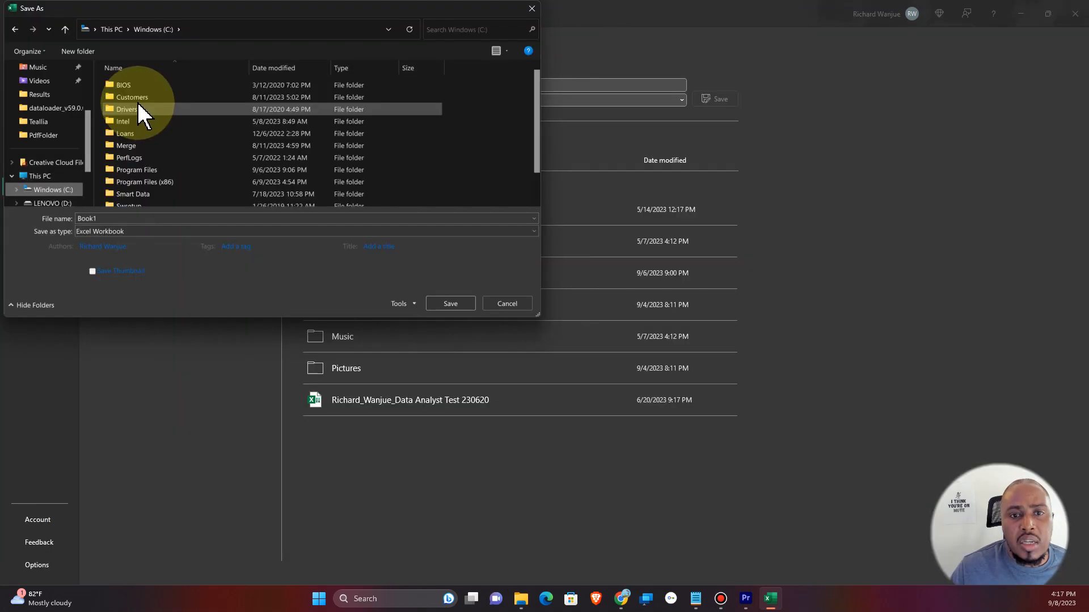
{"action": "double_click", "coordinate": [135, 96]}
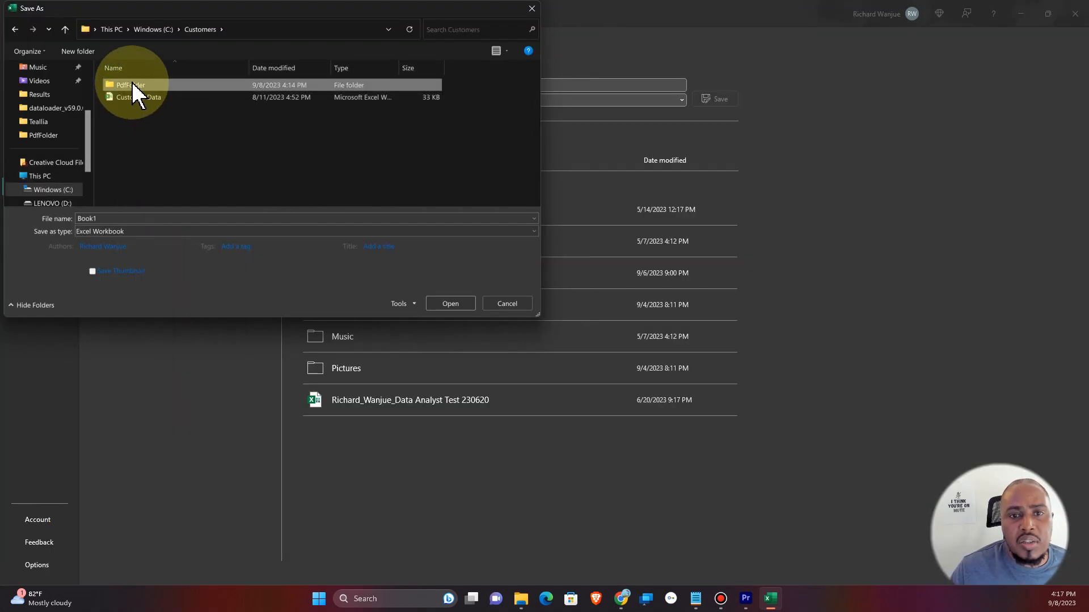
{"action": "double_click", "coordinate": [131, 85]}
{"action": "double_click", "coordinate": [114, 218]}
{"action": "type", "text": "File List"}
{"action": "key", "text": "Return"}
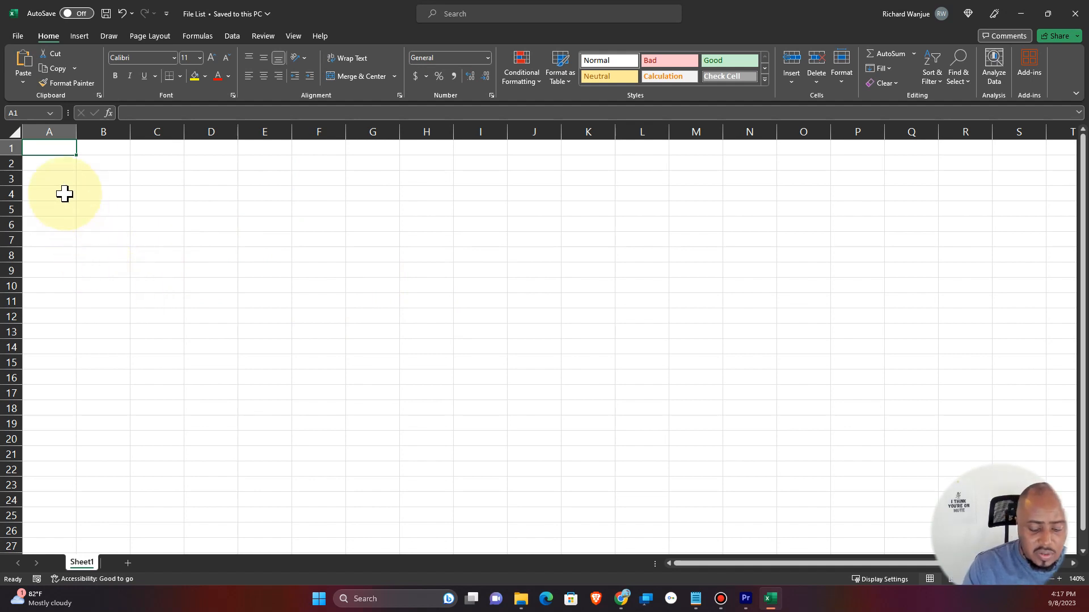
Enter the header "File Path" in A1 and the formula =CELL("filename") in A2.
{"action": "type", "text": "File Path"}
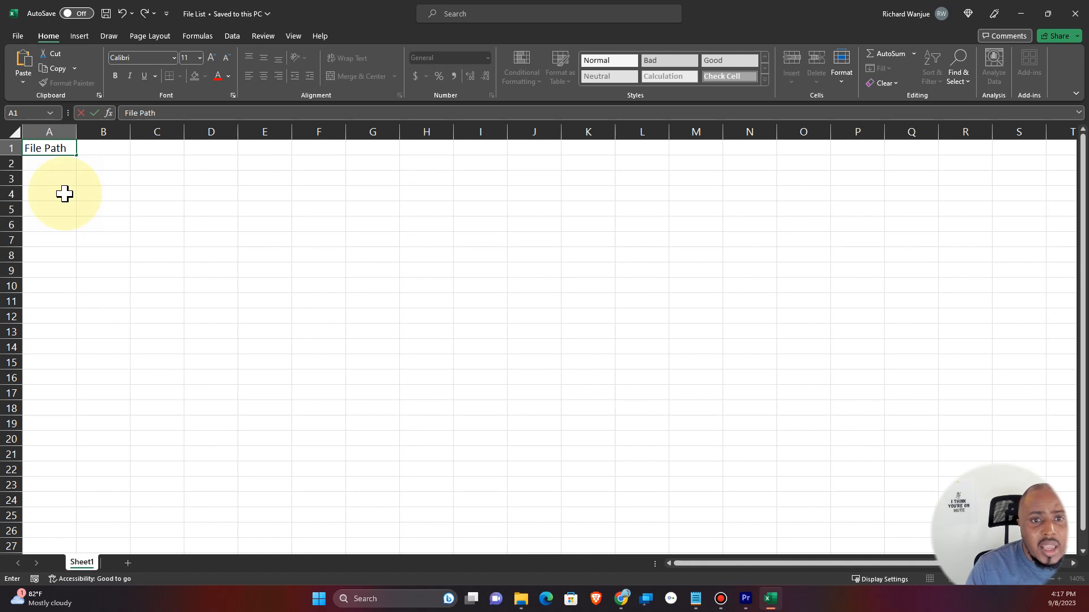
{"action": "key", "text": "Return"}
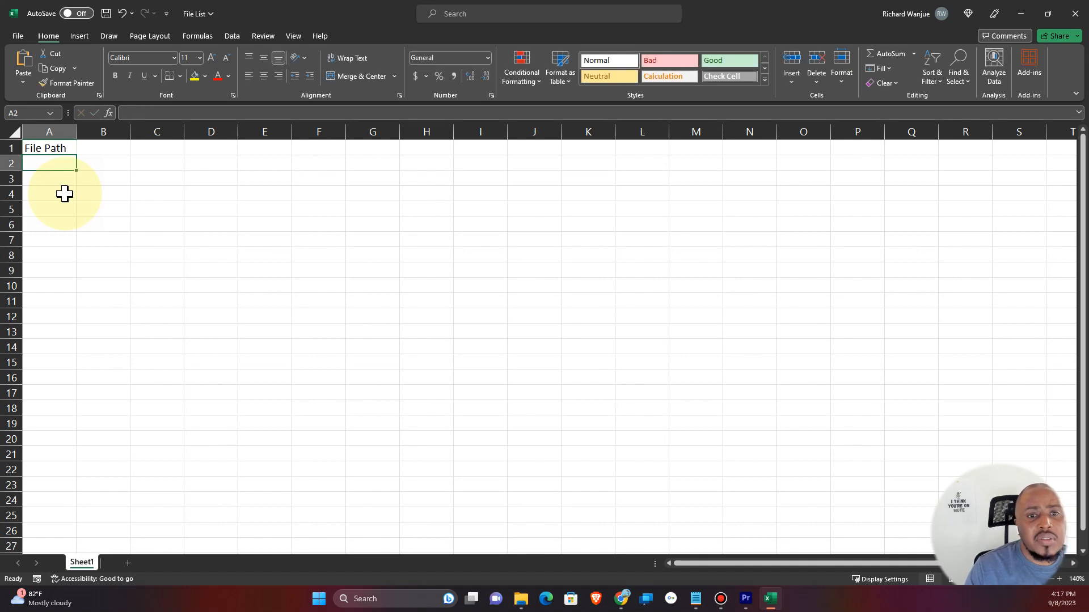
{"action": "type", "text": "="}
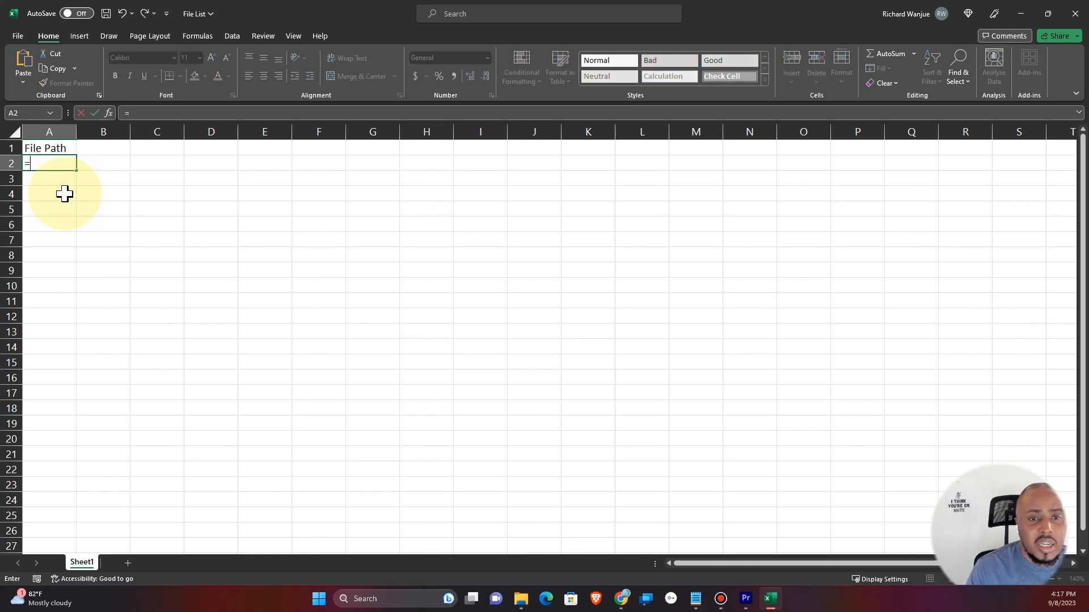
{"action": "type", "text": "cell"}
{"action": "key", "text": "Tab"}
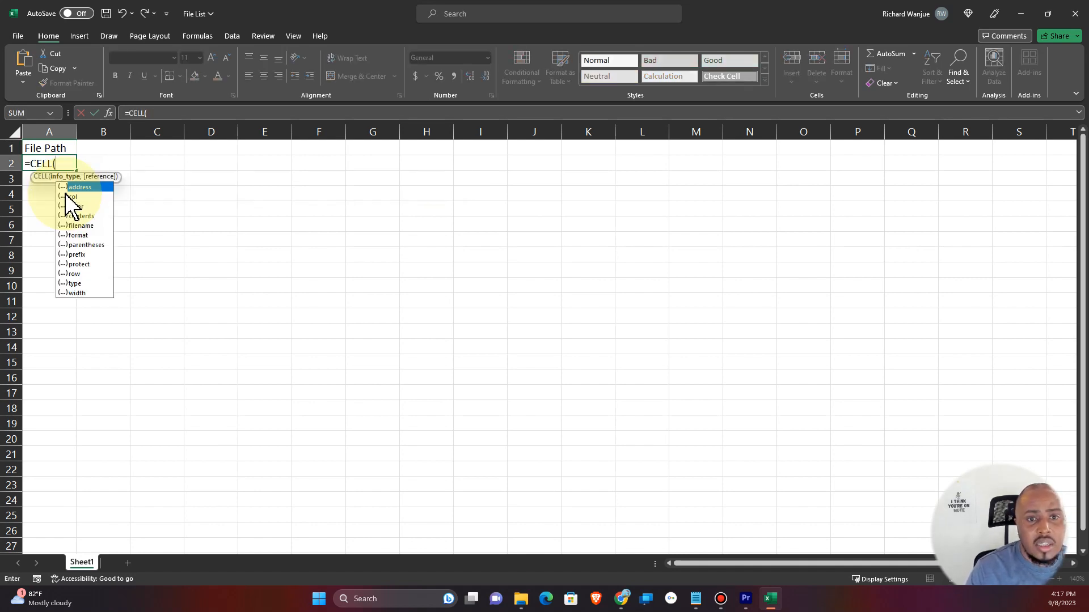
{"action": "double_click", "coordinate": [80, 226]}
{"action": "type", "text": ")"}
{"action": "key", "text": "Return"}
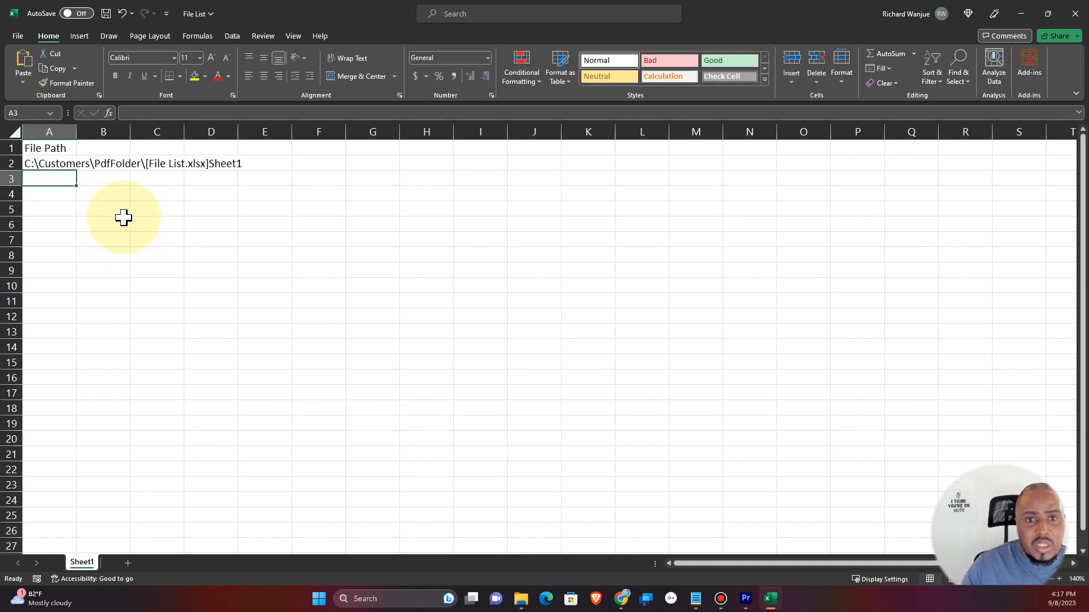
Widen column A and enter =TEXTBEFORE(CELL("filename"),"[") in B2 to get the folder path.
{"action": "left_click", "coordinate": [70, 164]}
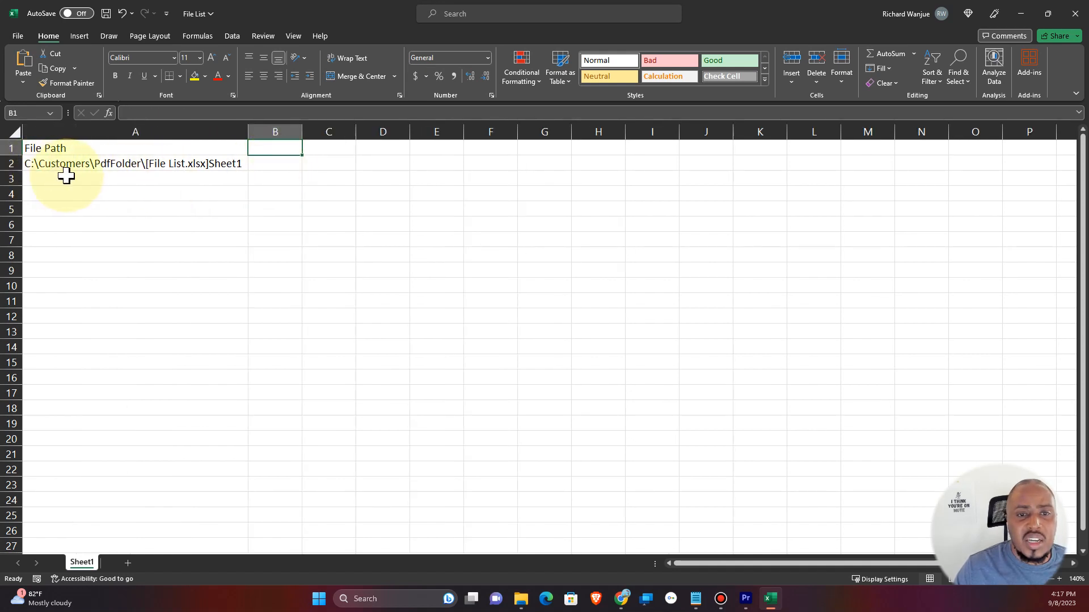
{"action": "left_click", "coordinate": [285, 165]}
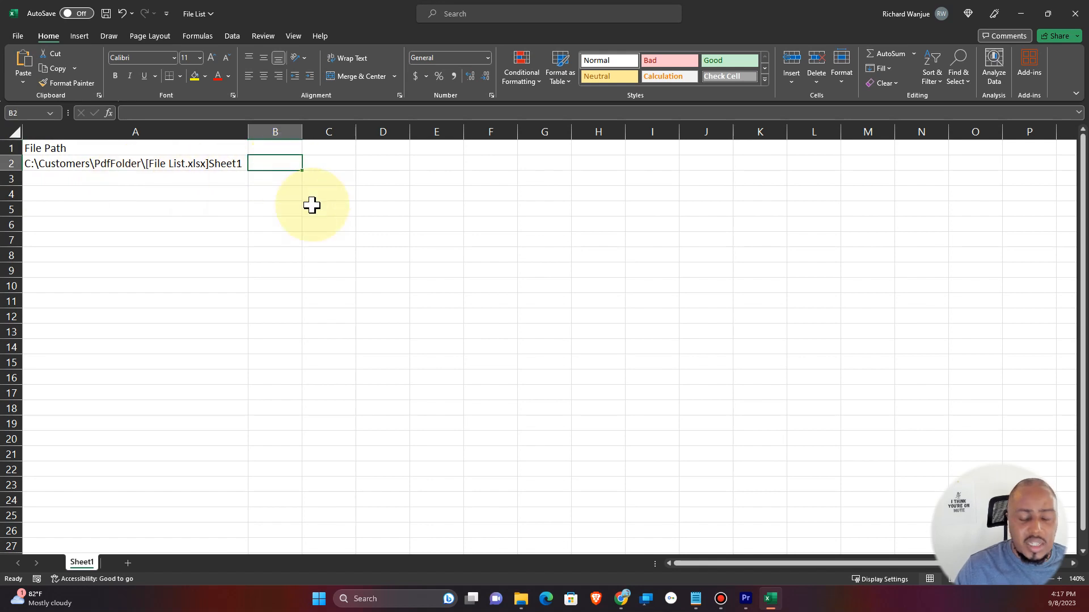
{"action": "type", "text": "="}
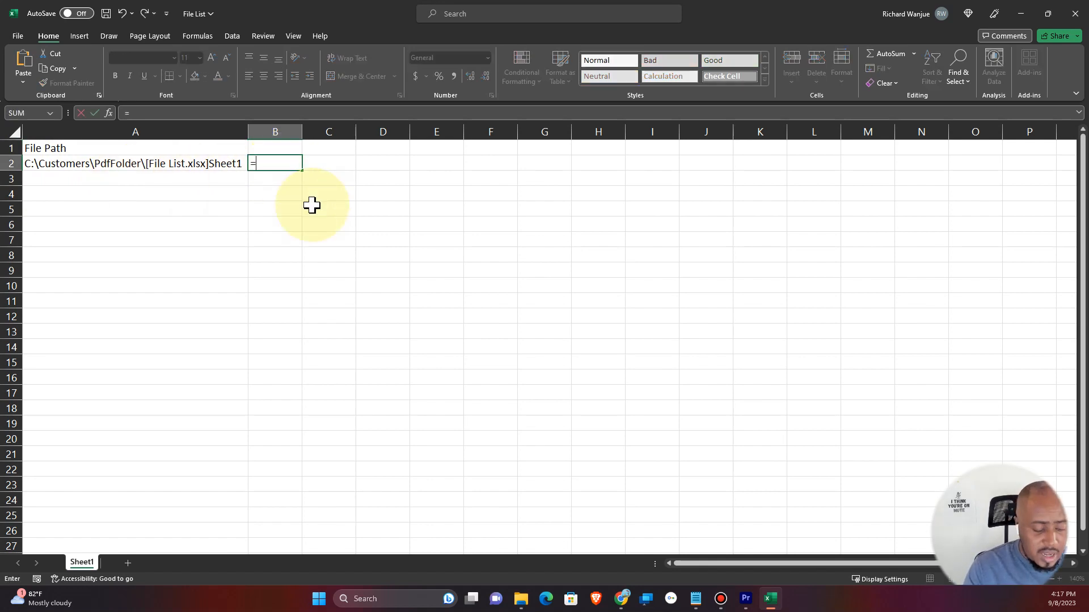
{"action": "type", "text": "textbefore"}
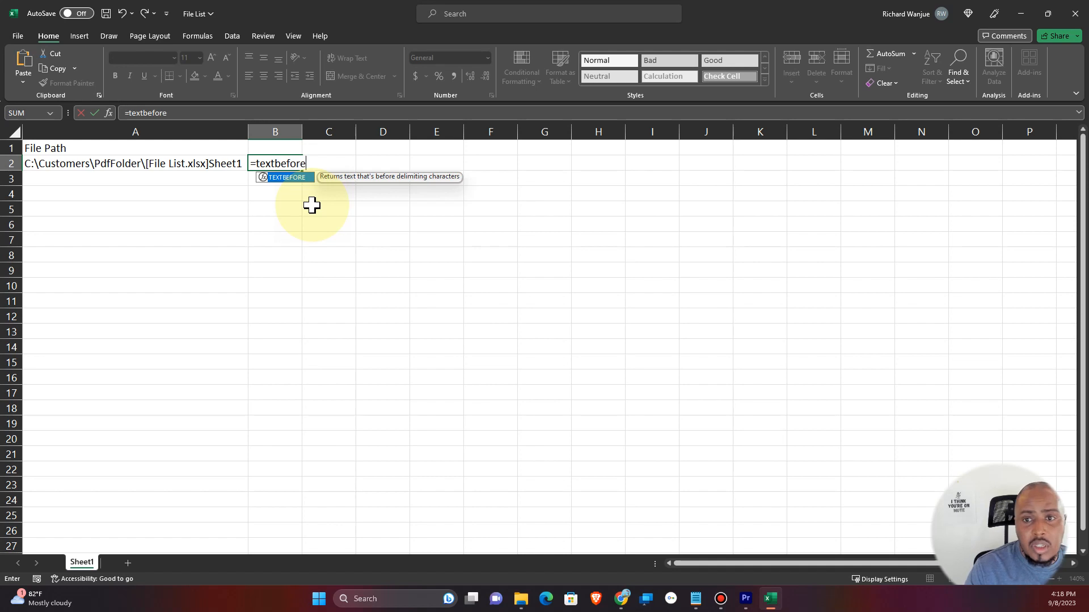
{"action": "key", "text": "Tab"}
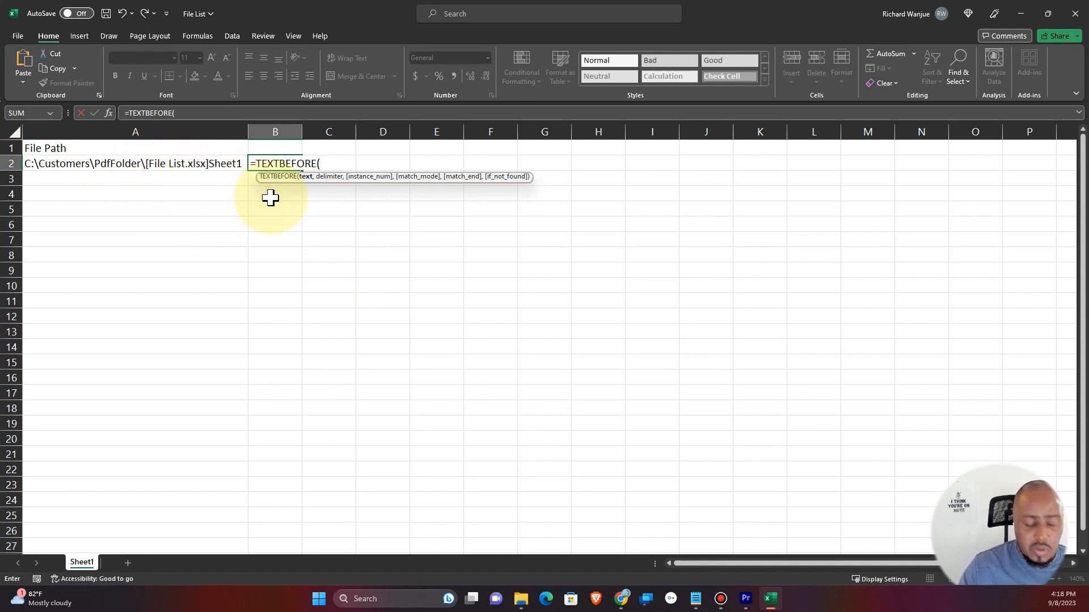
{"action": "type", "text": "cel"}
{"action": "key", "text": "Tab"}
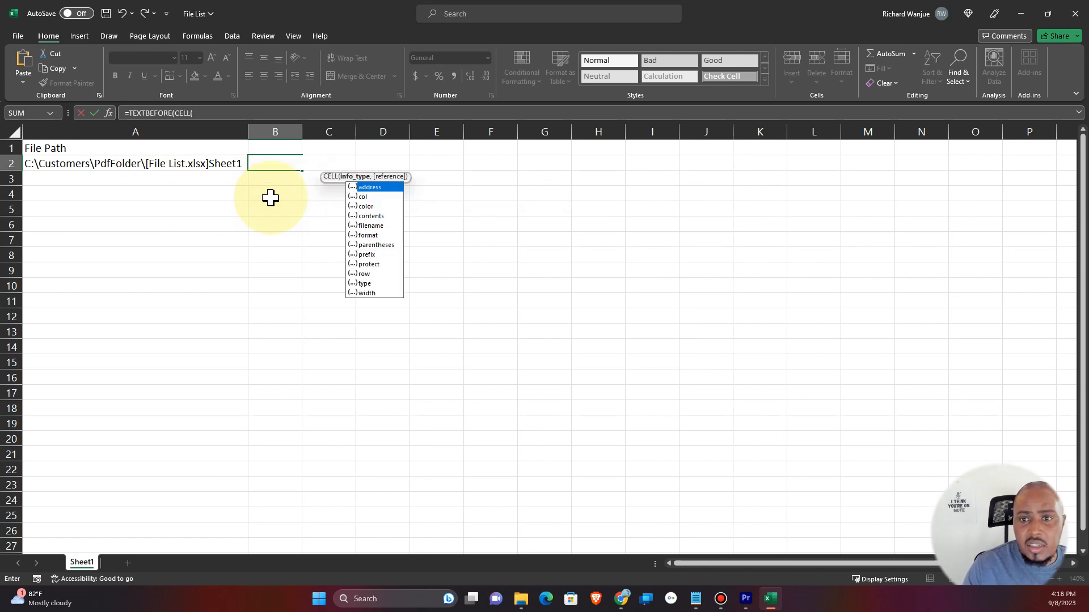
{"action": "double_click", "coordinate": [373, 226]}
{"action": "type", "text": "),\"["}
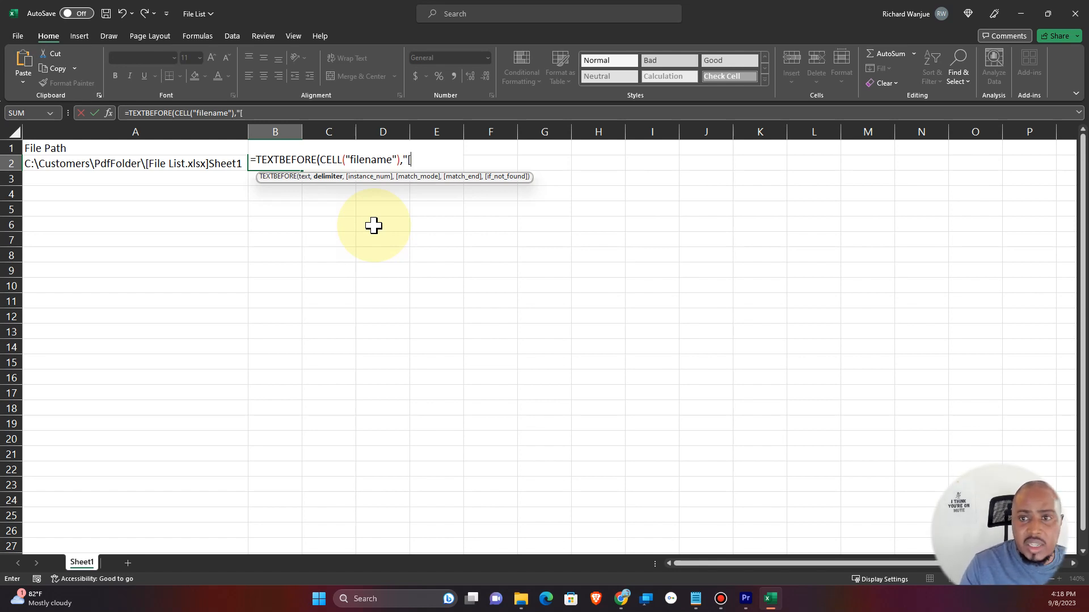
{"action": "type", "text": "\")"}
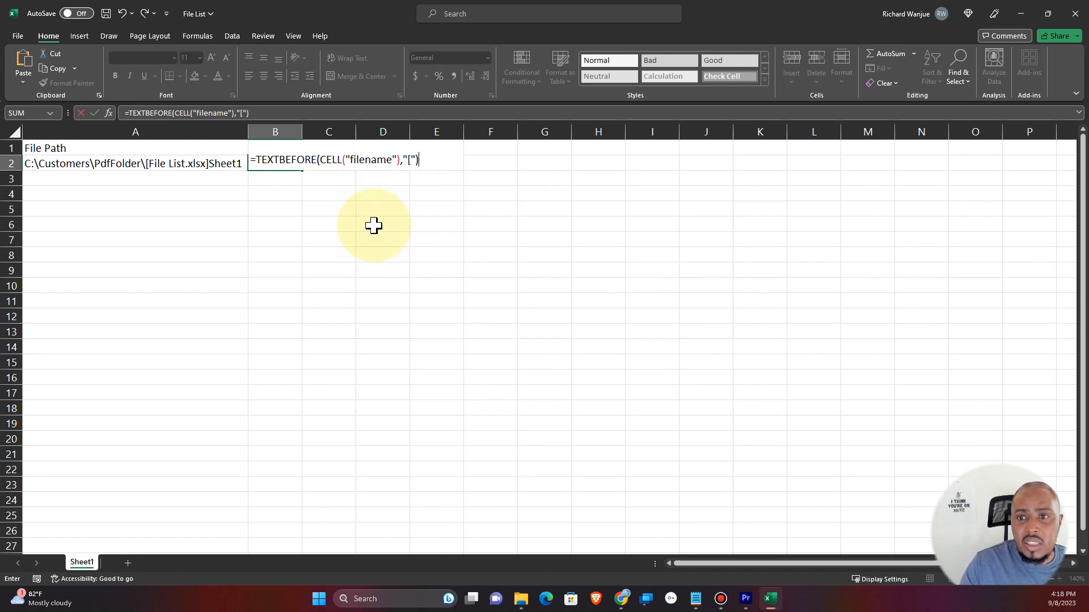
{"action": "key", "text": "Return"}
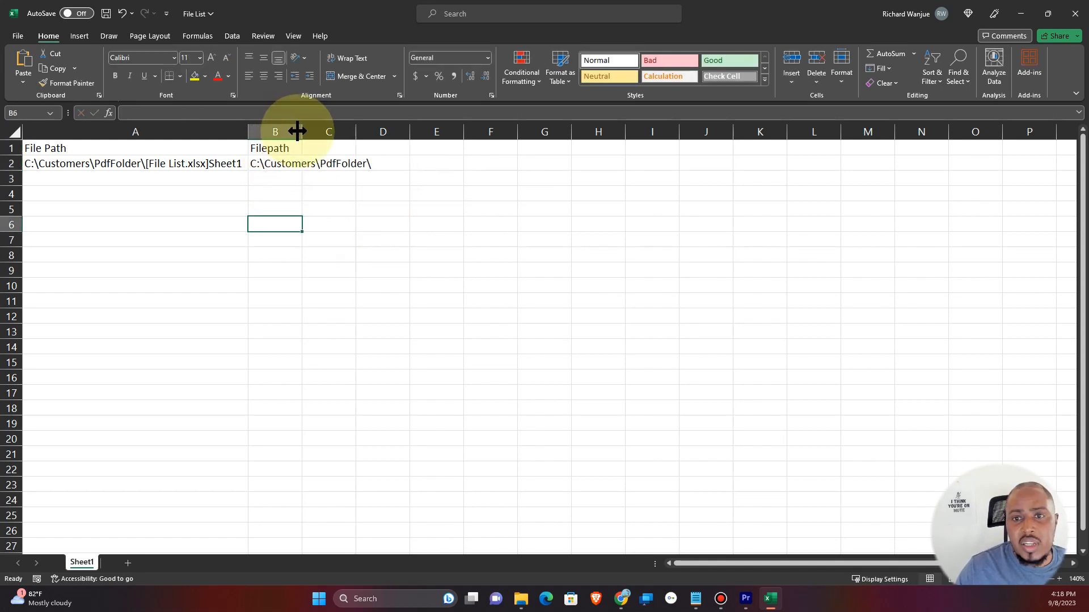
Widen column B and rename its header in B1 to "Filepath + pdf".
{"action": "double_click", "coordinate": [302, 132]}
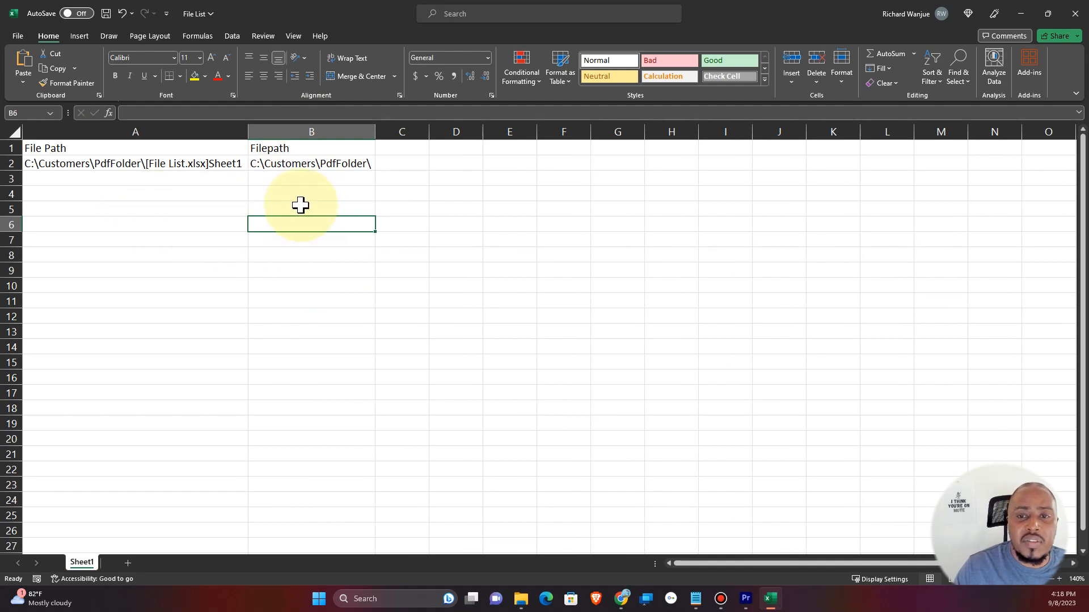
{"action": "left_click", "coordinate": [304, 149]}
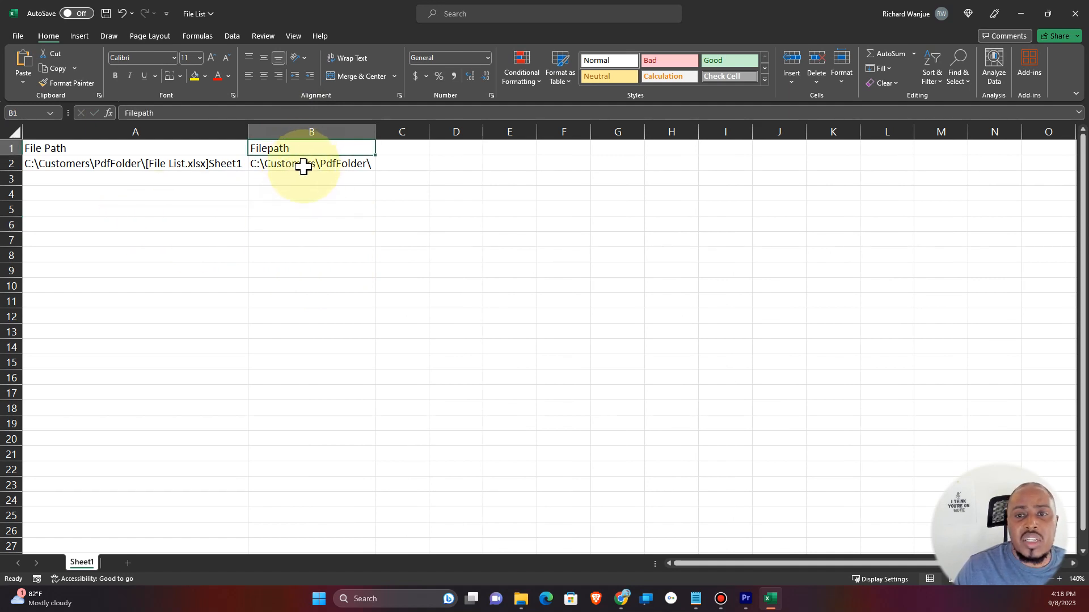
{"action": "left_click", "coordinate": [207, 116]}
{"action": "type", "text": "+ pdf"}
{"action": "key", "text": "Return"}
Append &"*.pdf" to the B2 formula so it returns the folder path with a PDF wildcard.
{"action": "left_click", "coordinate": [268, 113]}
{"action": "type", "text": "&\"*.pdf"}
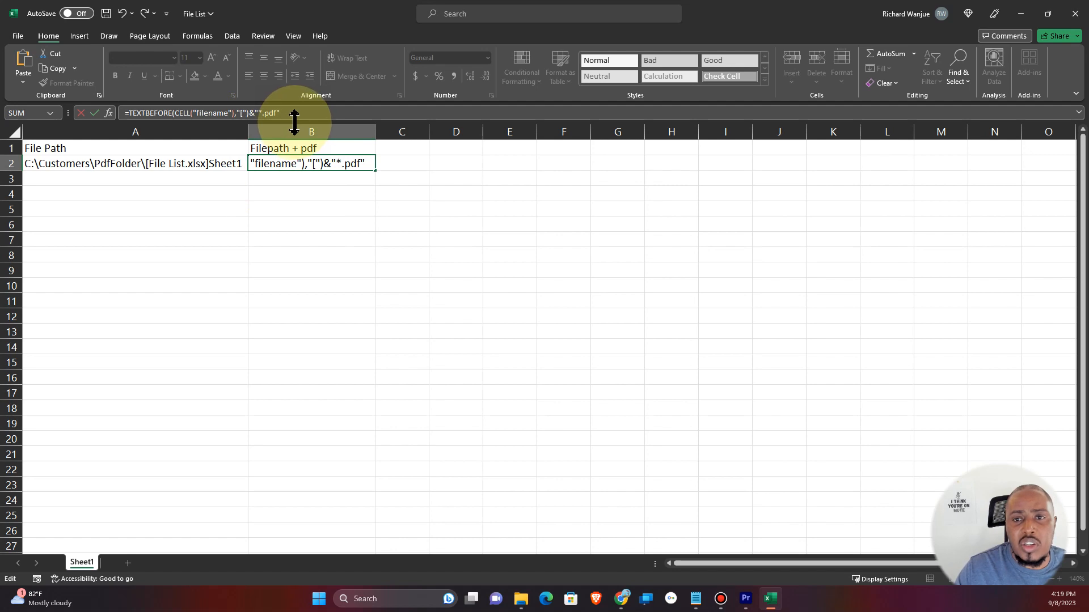
{"action": "key", "text": "Return"}
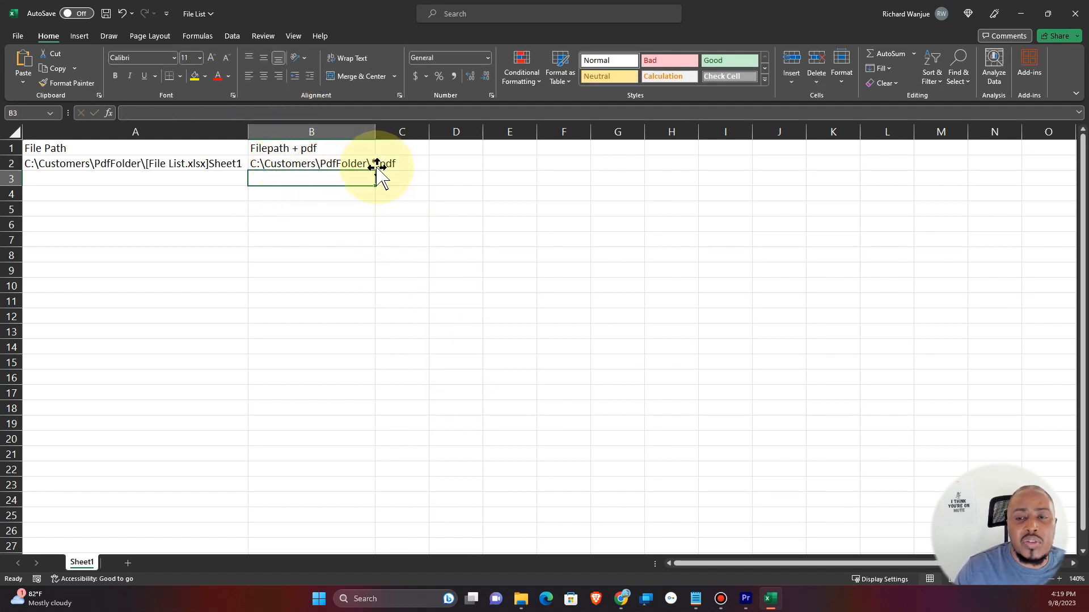
Define a workbook name FileListName that refers to =FILES(Sheet1!$B$2).
{"action": "left_click", "coordinate": [284, 164]}
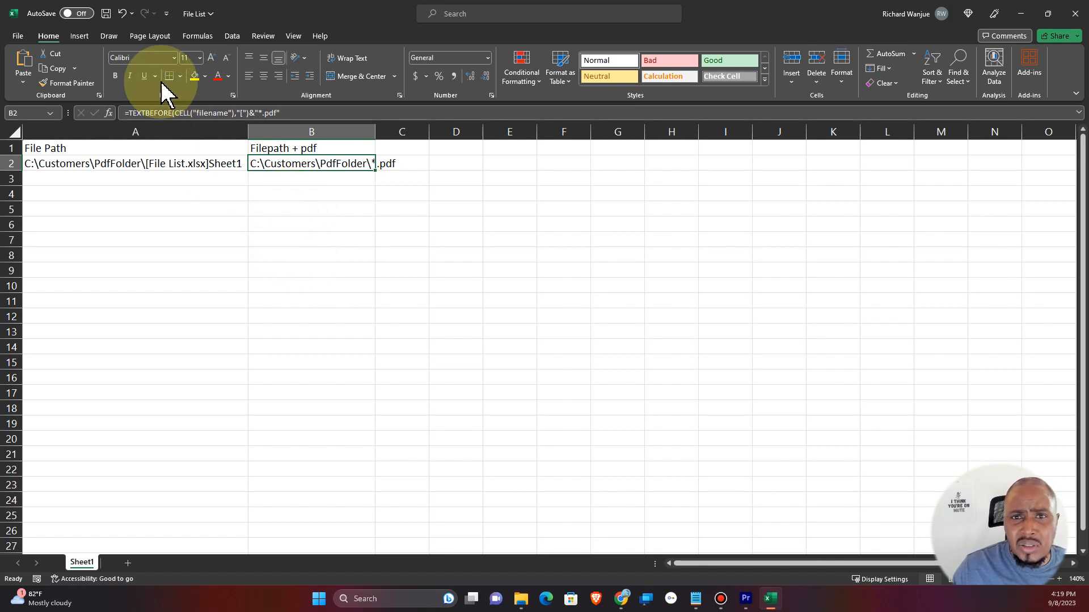
{"action": "left_click", "coordinate": [190, 38]}
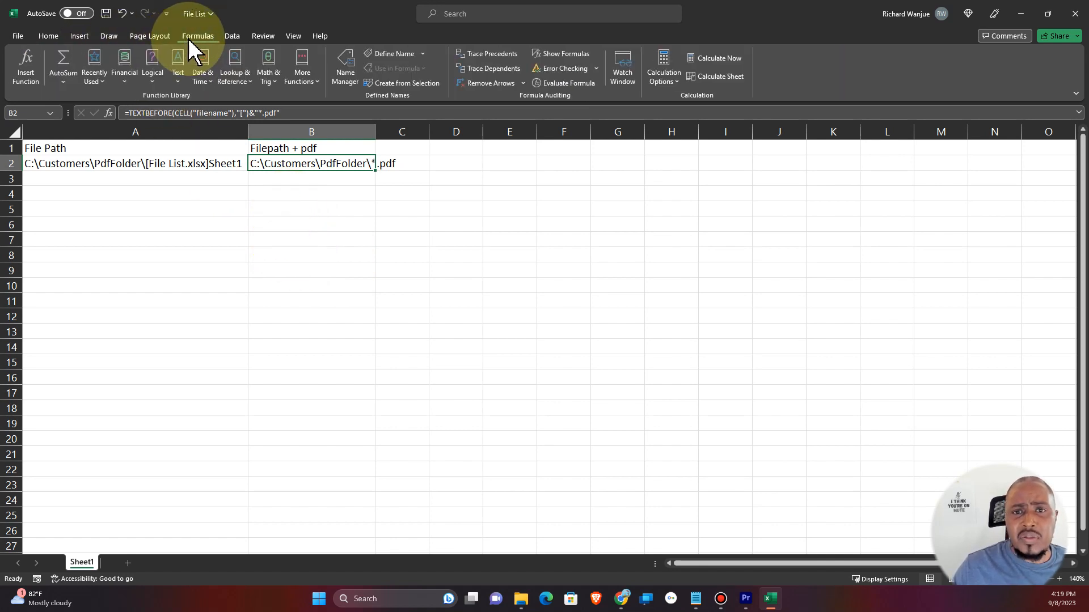
{"action": "left_click", "coordinate": [395, 57]}
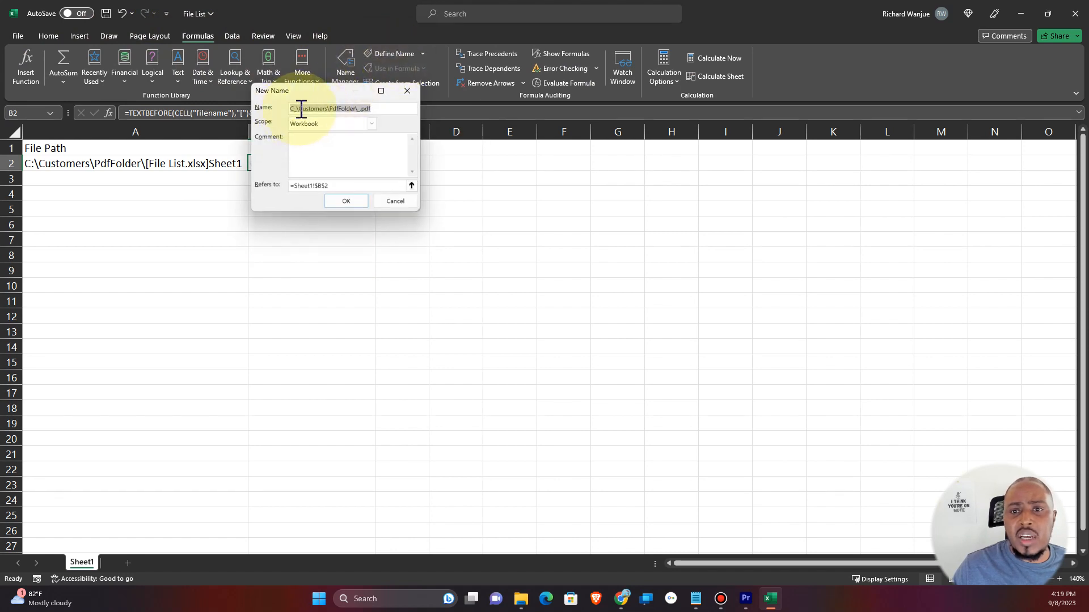
{"action": "type", "text": "FileListName"}
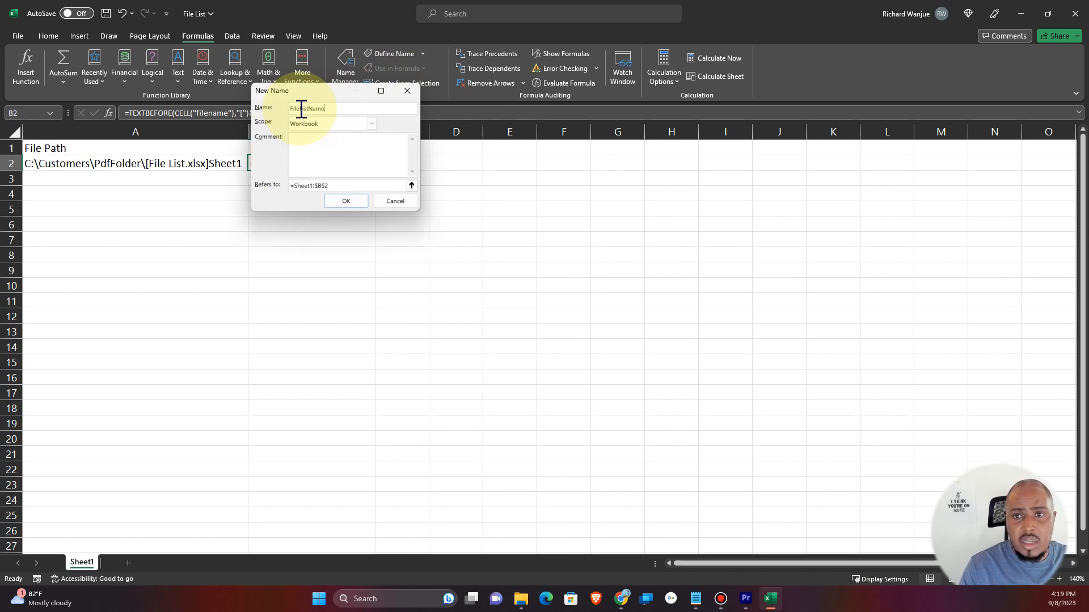
{"action": "left_click", "coordinate": [294, 188]}
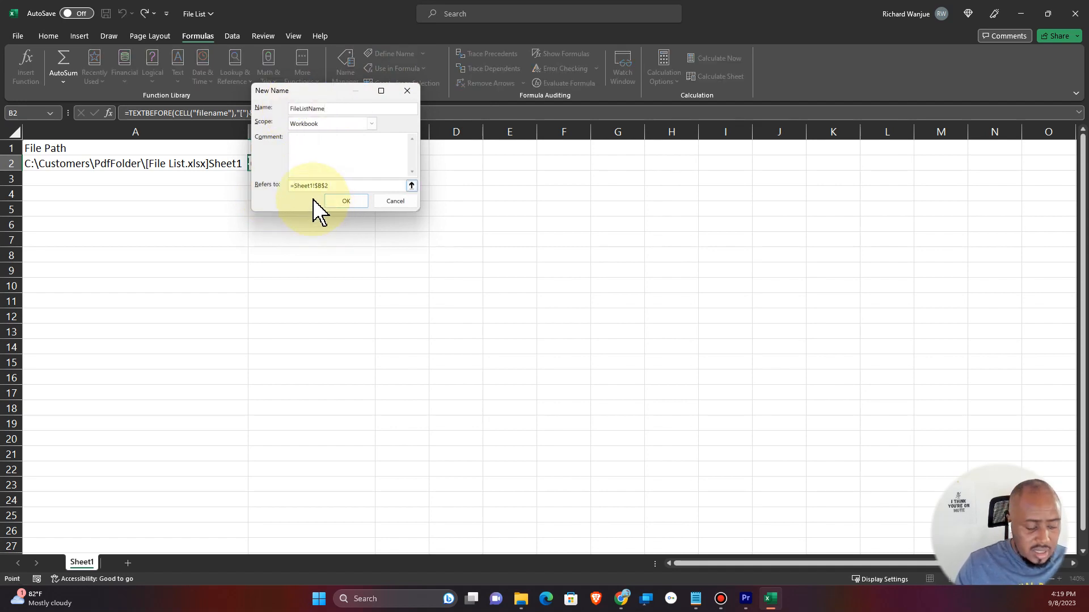
{"action": "type", "text": "FILES("}
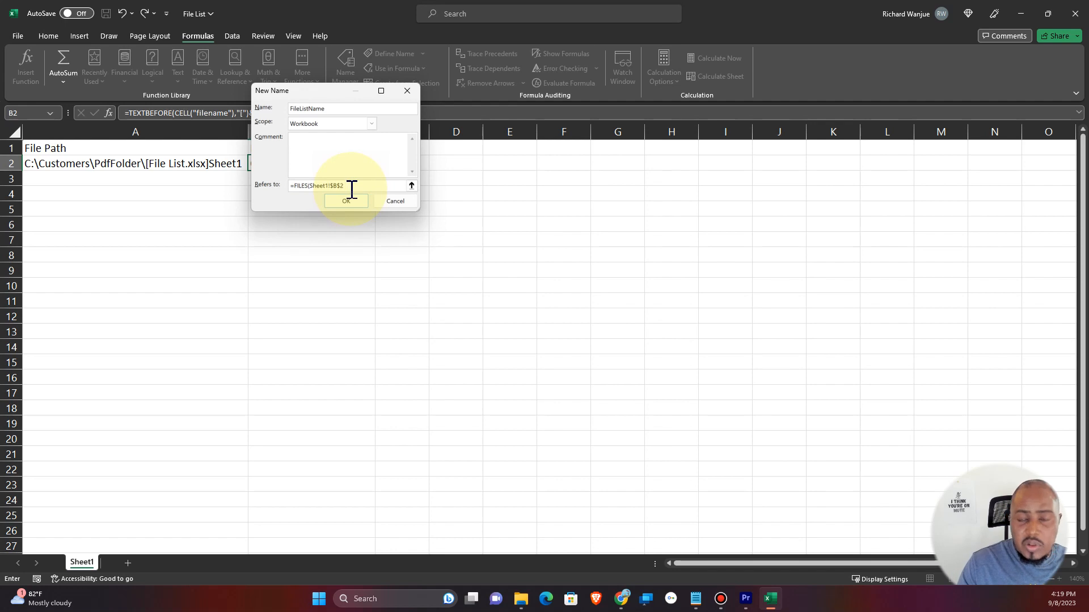
{"action": "key", "text": "Return"}
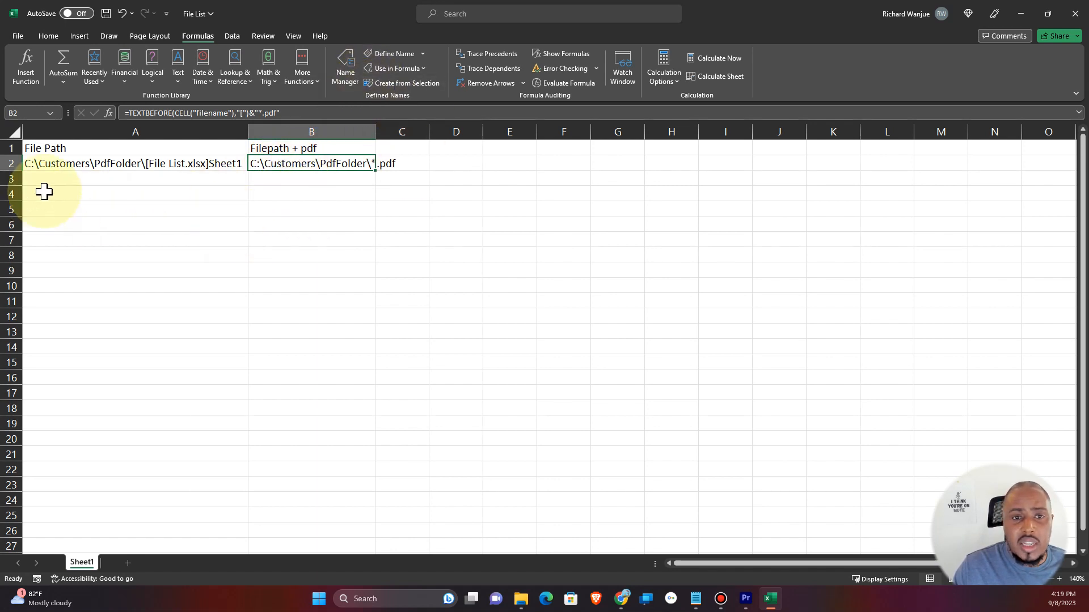
Enter =INDEX(FileListName,ROWS(B2:B2)) in B4 to return the first PDF file name from the named list.
{"action": "left_click", "coordinate": [278, 198]}
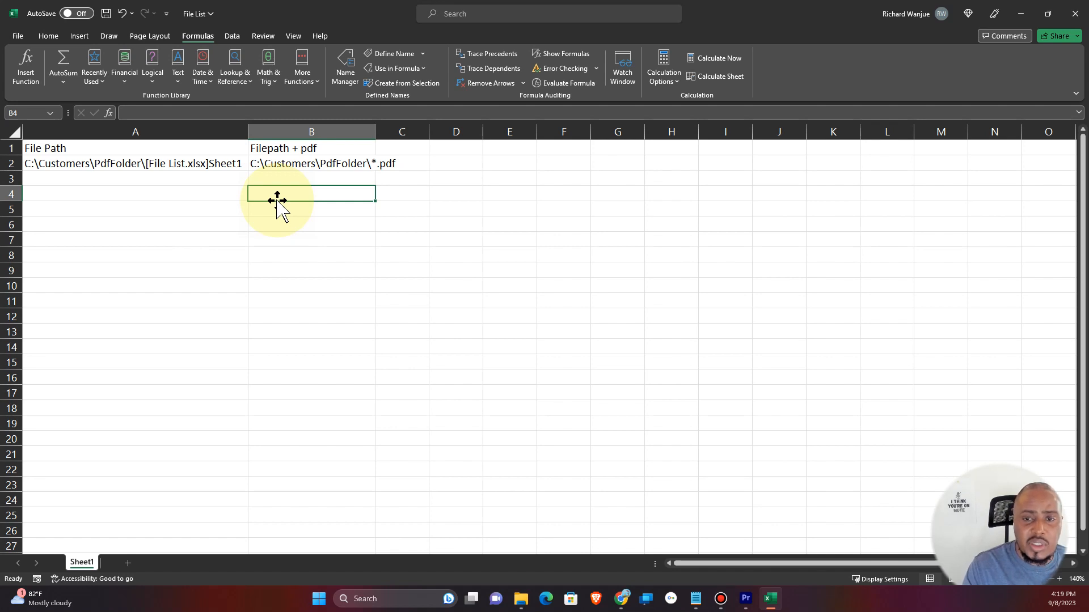
{"action": "type", "text": "="}
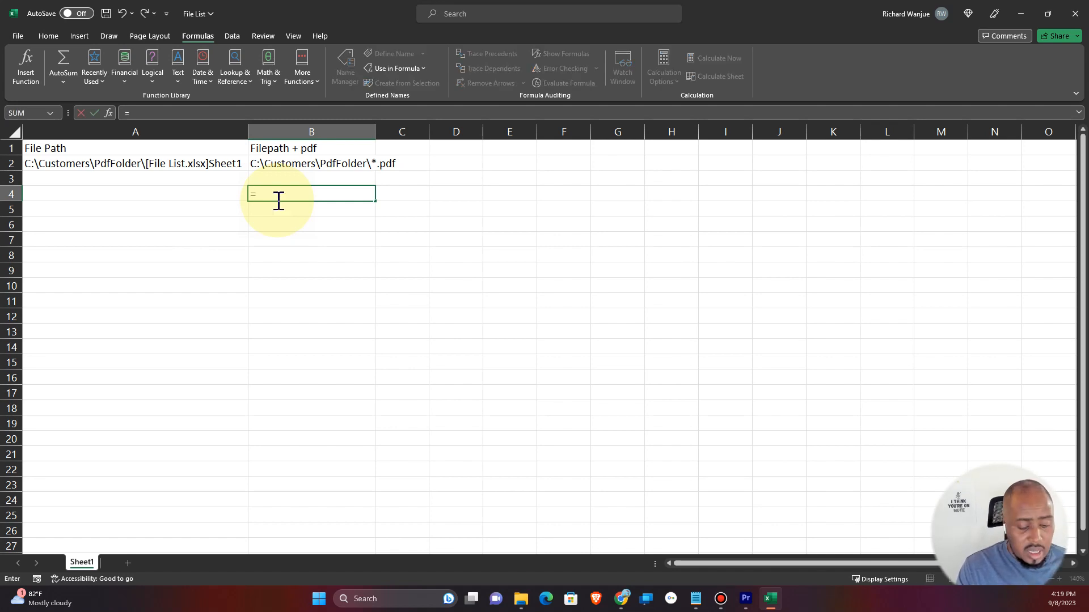
{"action": "type", "text": "index"}
{"action": "double_click", "coordinate": [277, 206]}
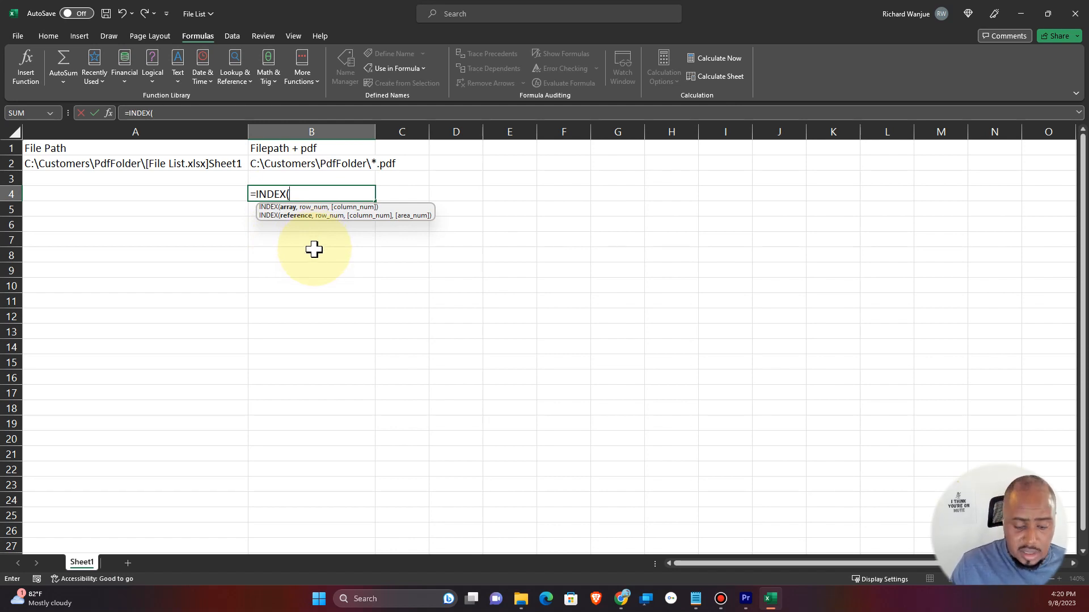
{"action": "key", "text": "BackSpace"}
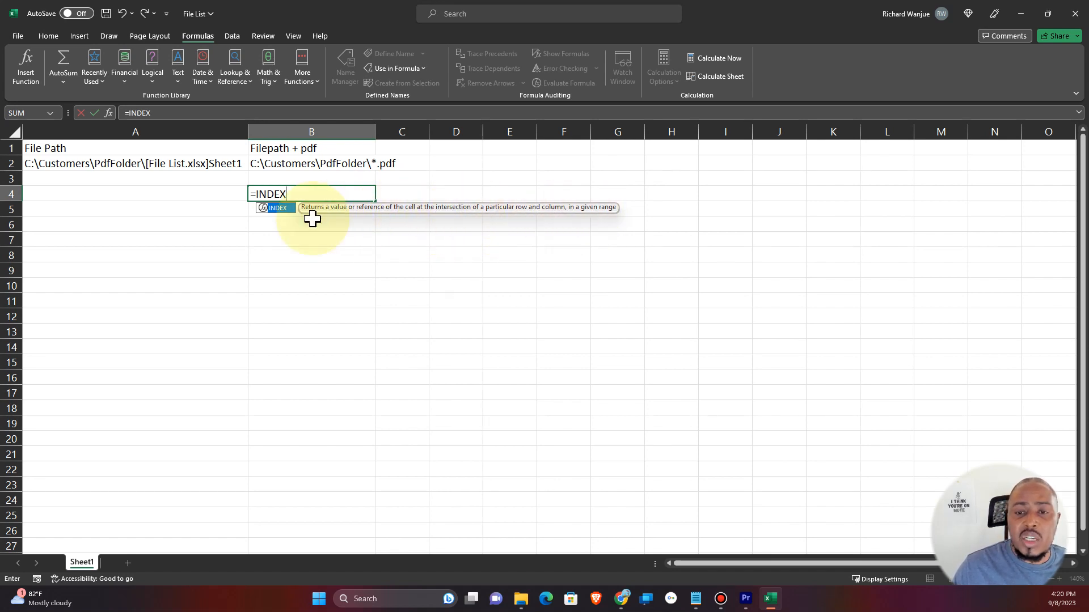
{"action": "type", "text": "("}
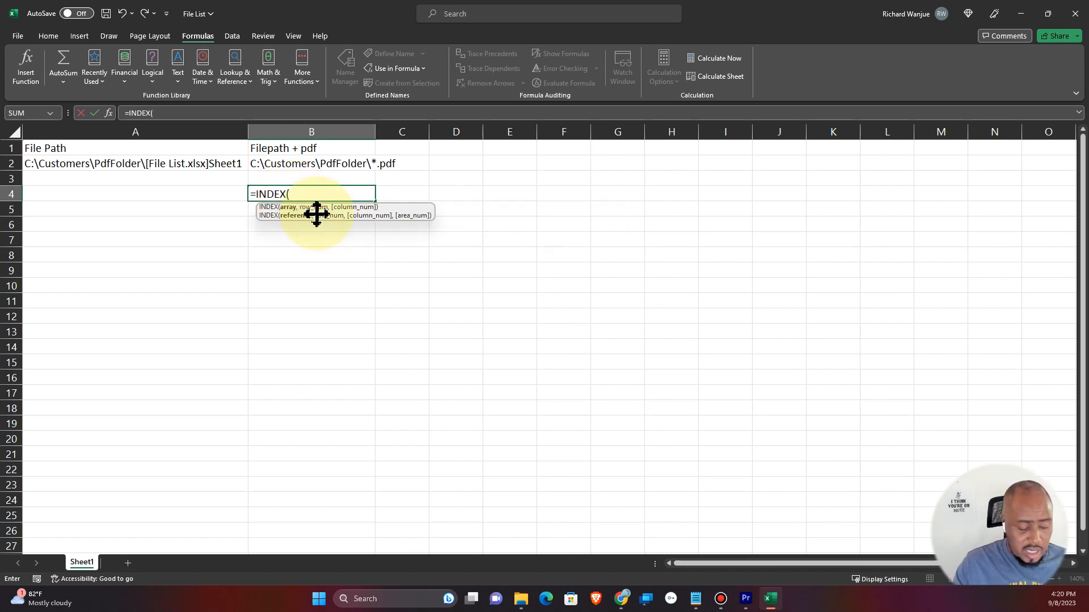
{"action": "type", "text": "file"}
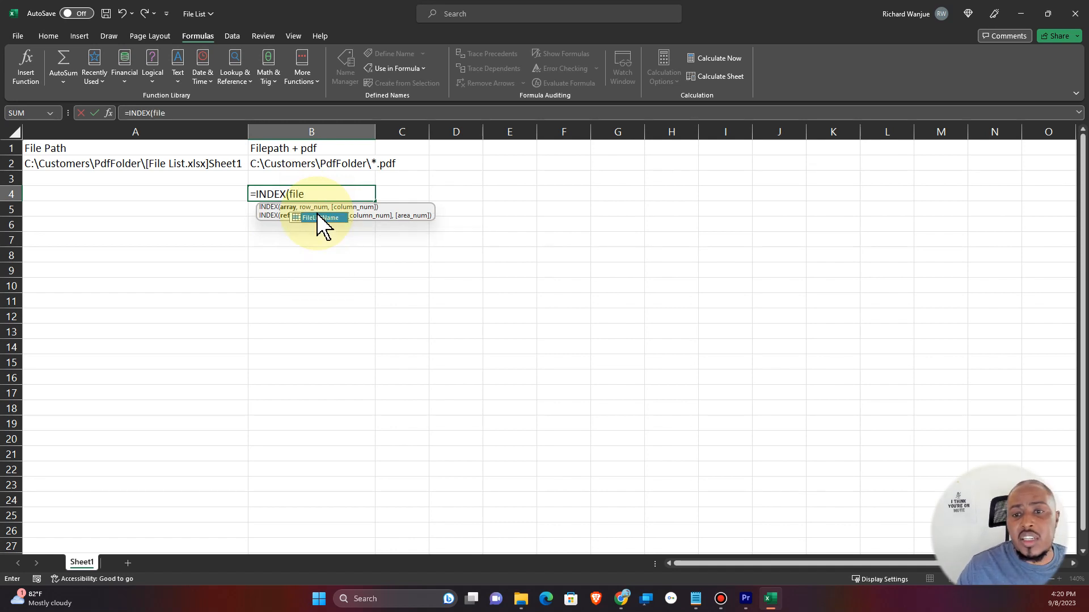
{"action": "double_click", "coordinate": [317, 218]}
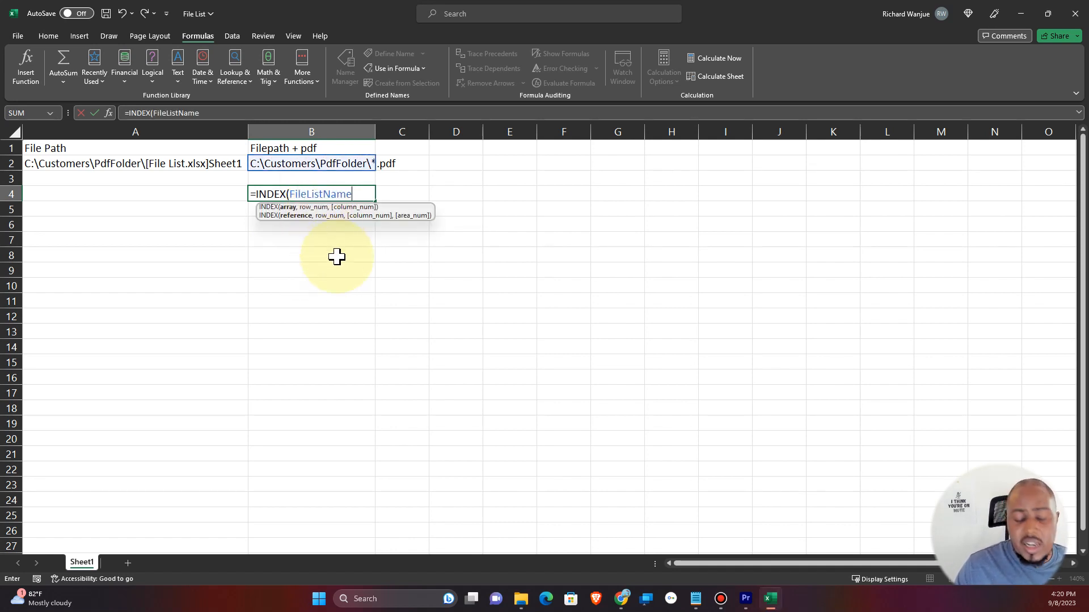
{"action": "type", "text": ","}
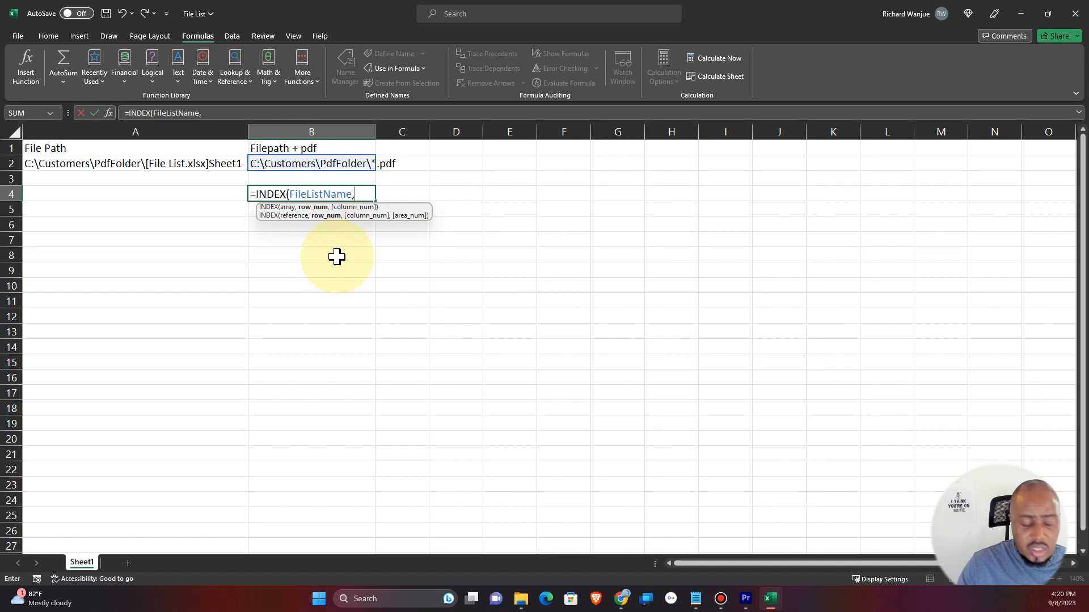
{"action": "type", "text": "rows"}
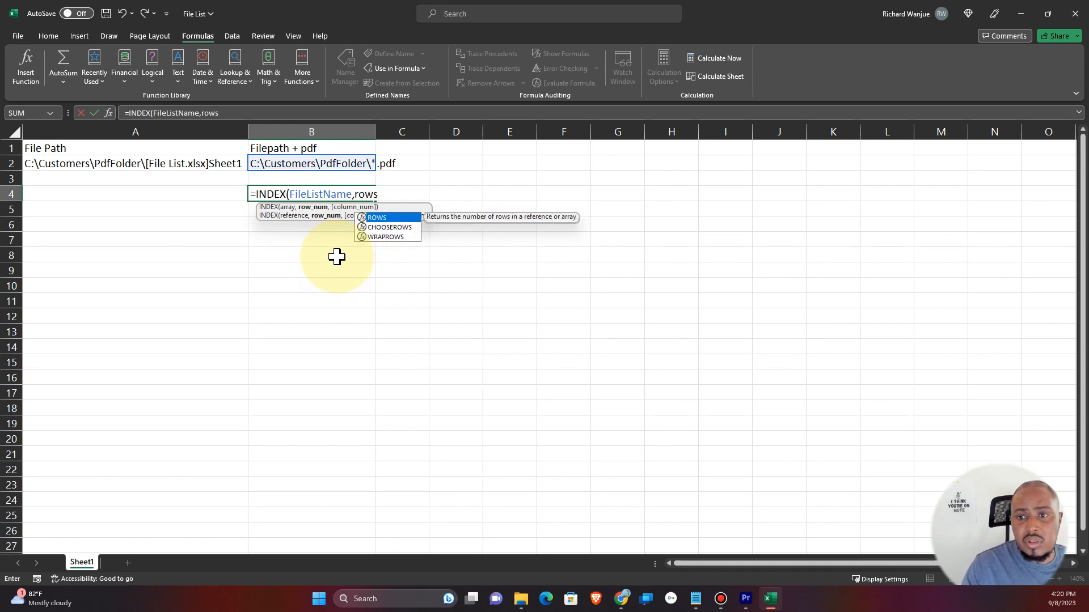
{"action": "key", "text": "Tab"}
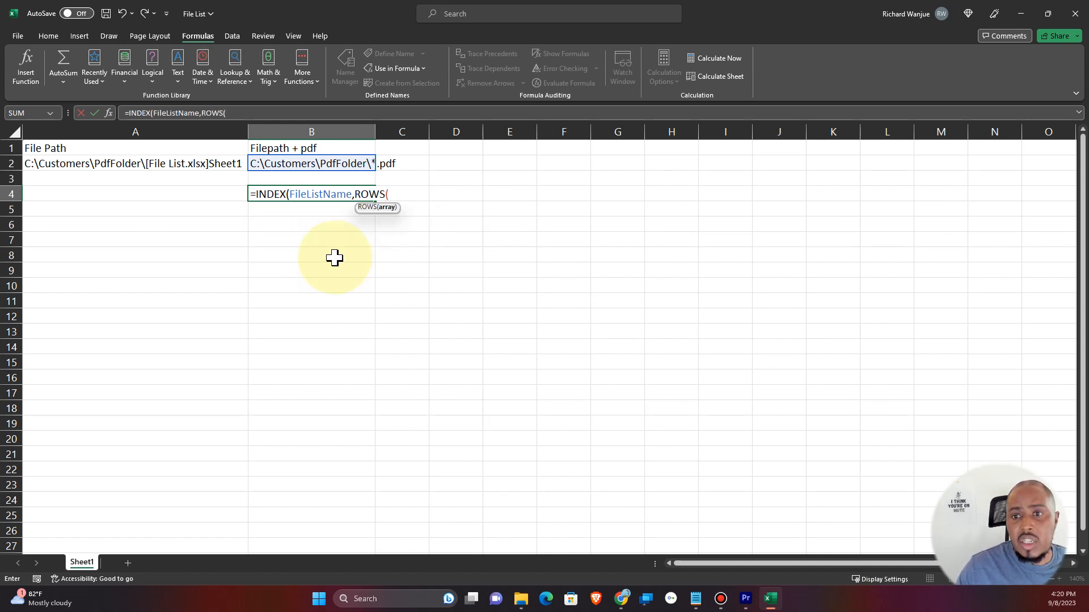
{"action": "left_click", "coordinate": [279, 164]}
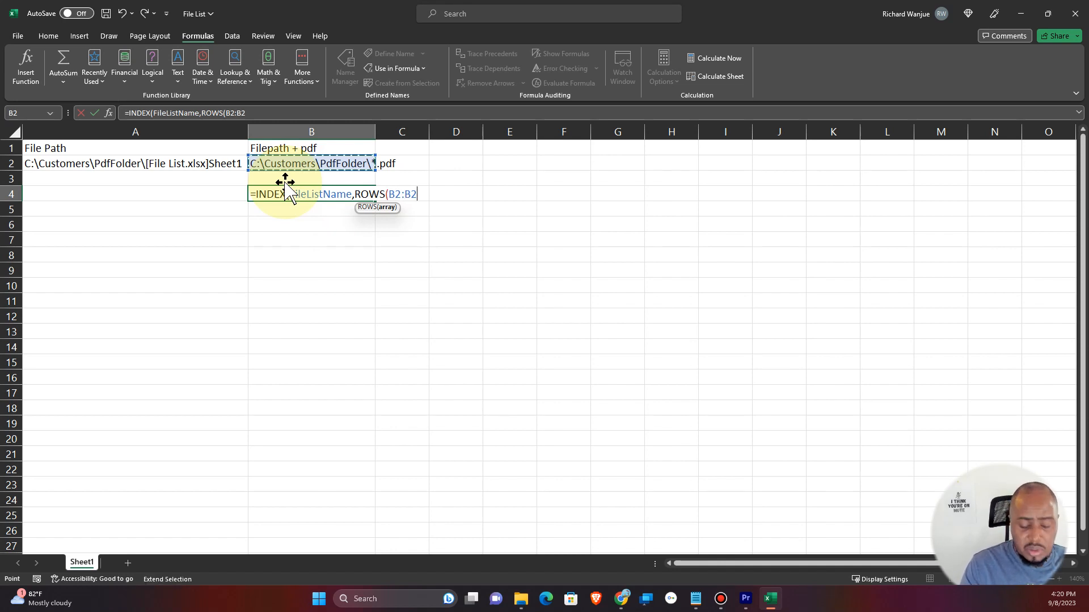
{"action": "type", "text": ")"}
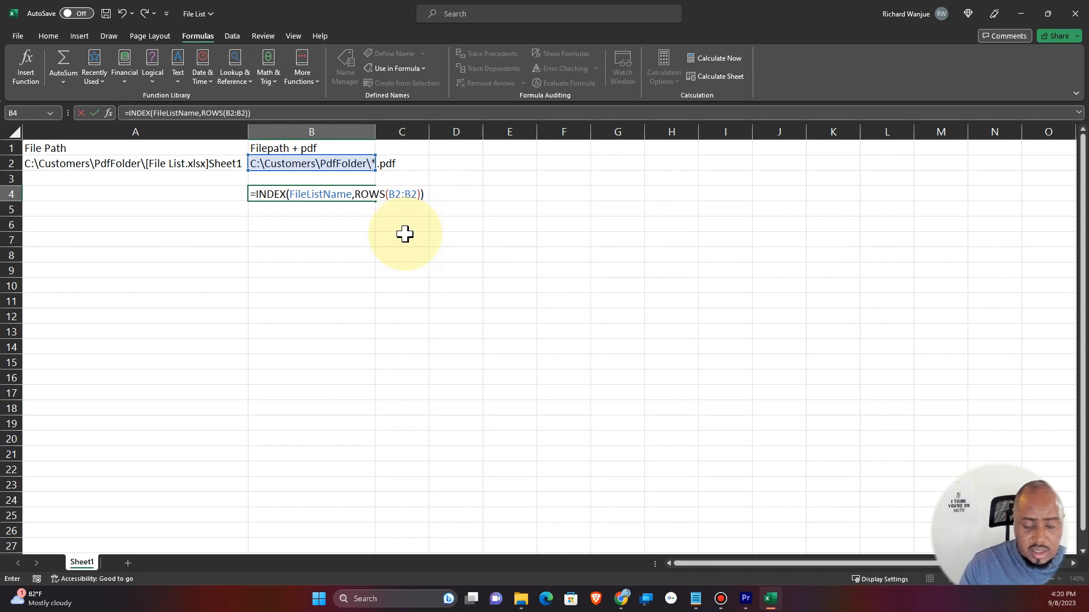
{"action": "key", "text": "Return"}
{"action": "left_click", "coordinate": [279, 196]}
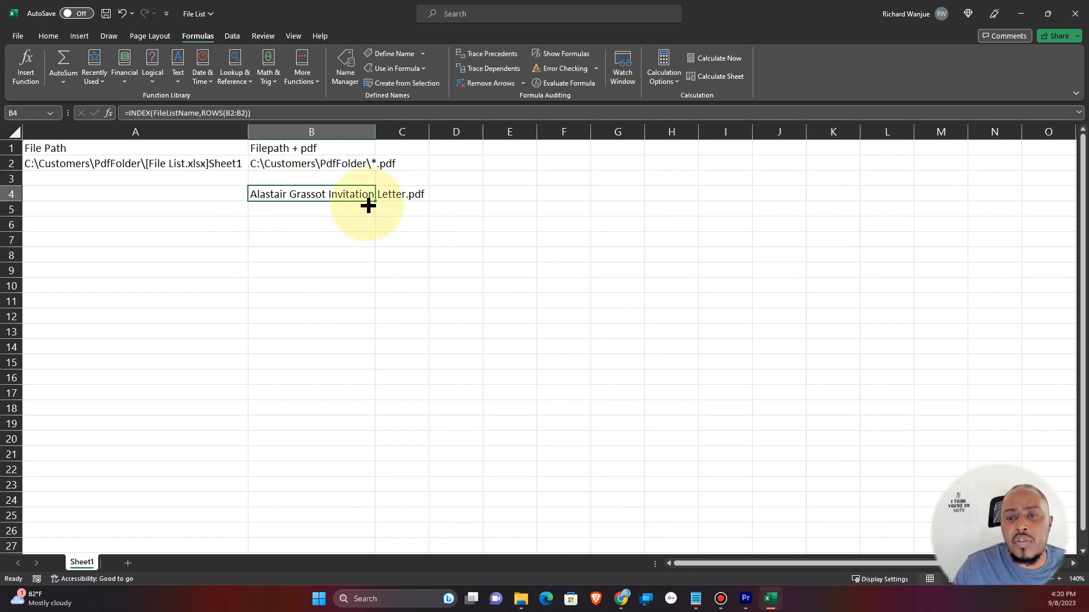
{"action": "left_click_drag", "start_coordinate": [375, 200], "coordinate": [369, 261]}
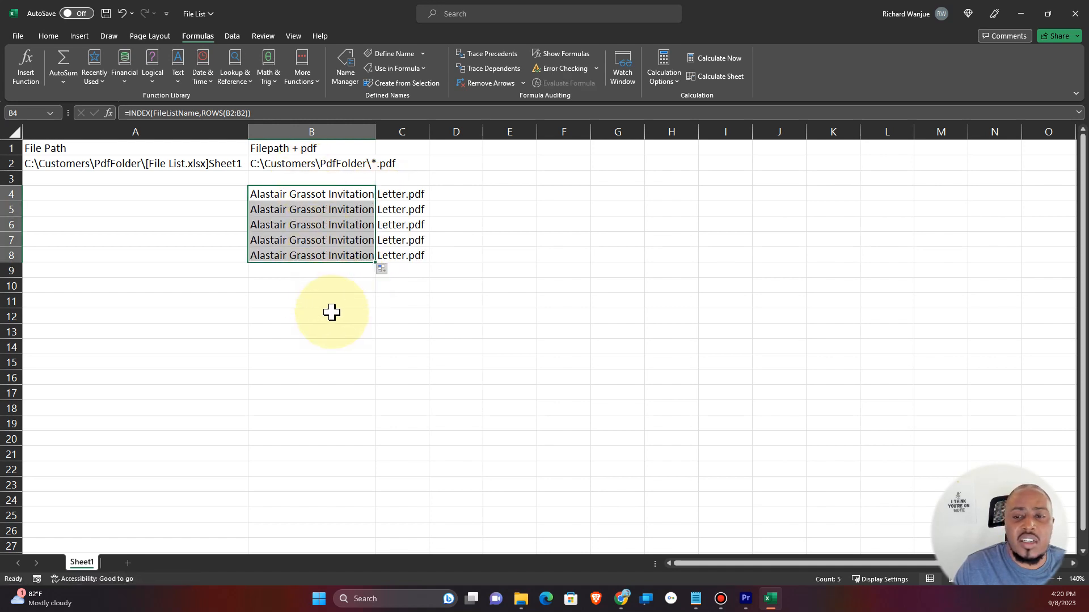
{"action": "key", "text": "ctrl+z"}
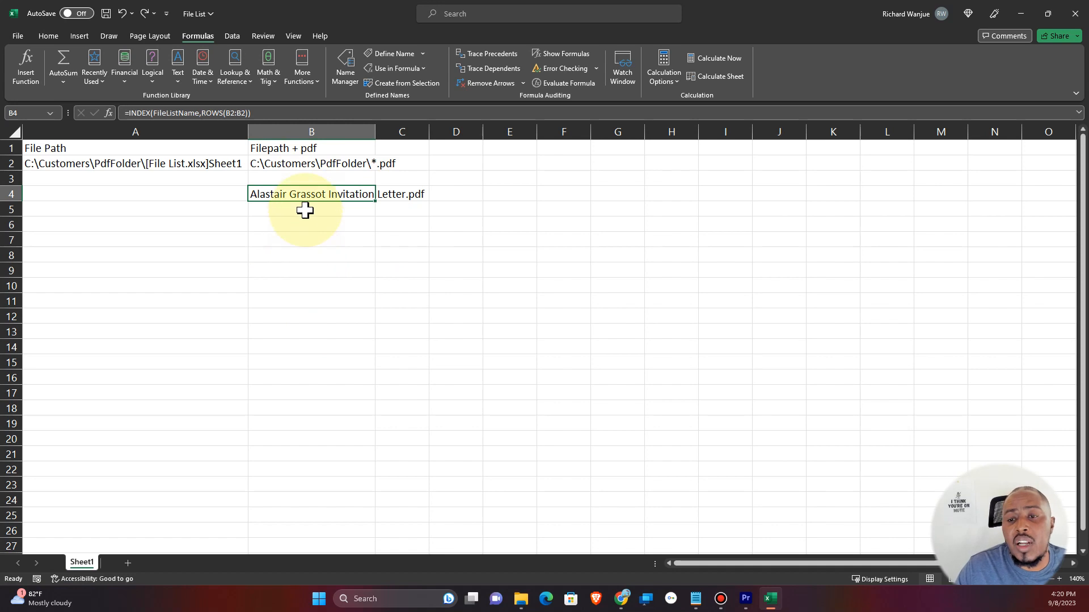
Edit the B4 formula so the first row reference is absolute, giving ROWS($B$2:B2).
{"action": "left_click", "coordinate": [271, 183]}
{"action": "double_click", "coordinate": [272, 193]}
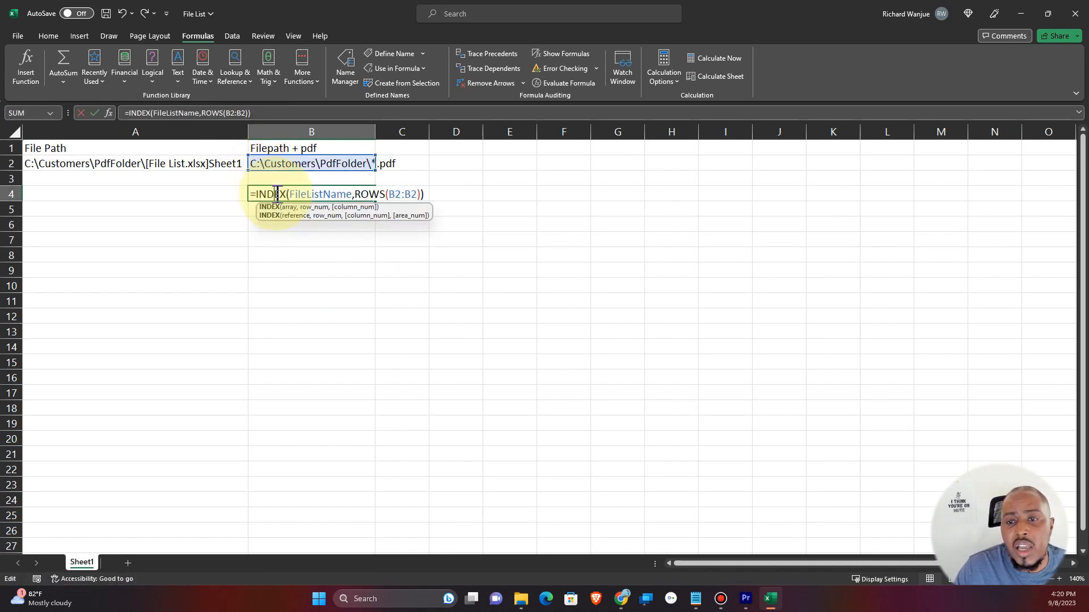
{"action": "left_click", "coordinate": [396, 194]}
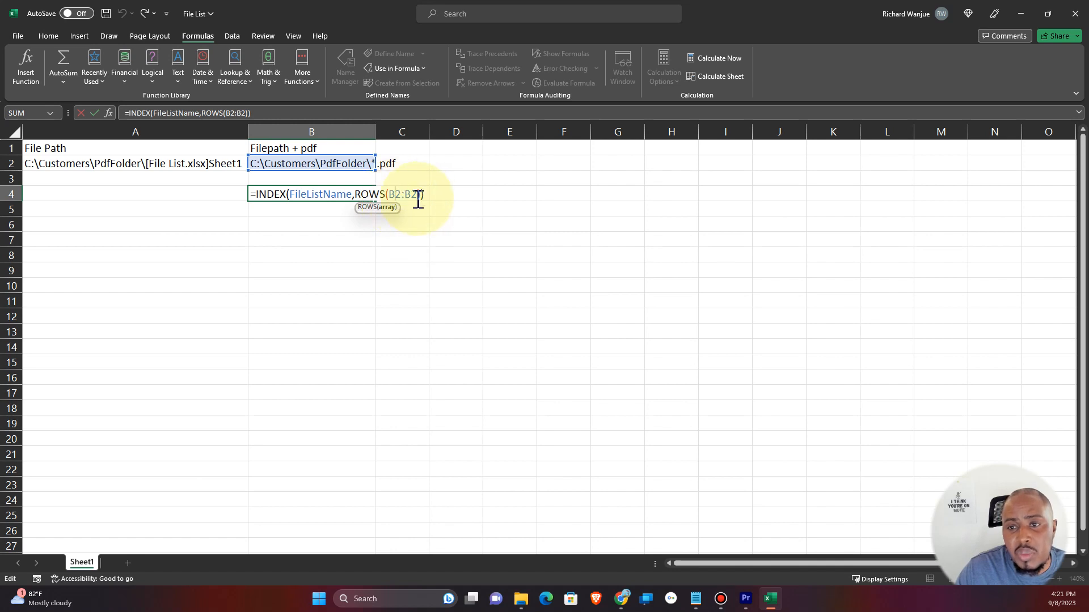
{"action": "key", "text": "F4"}
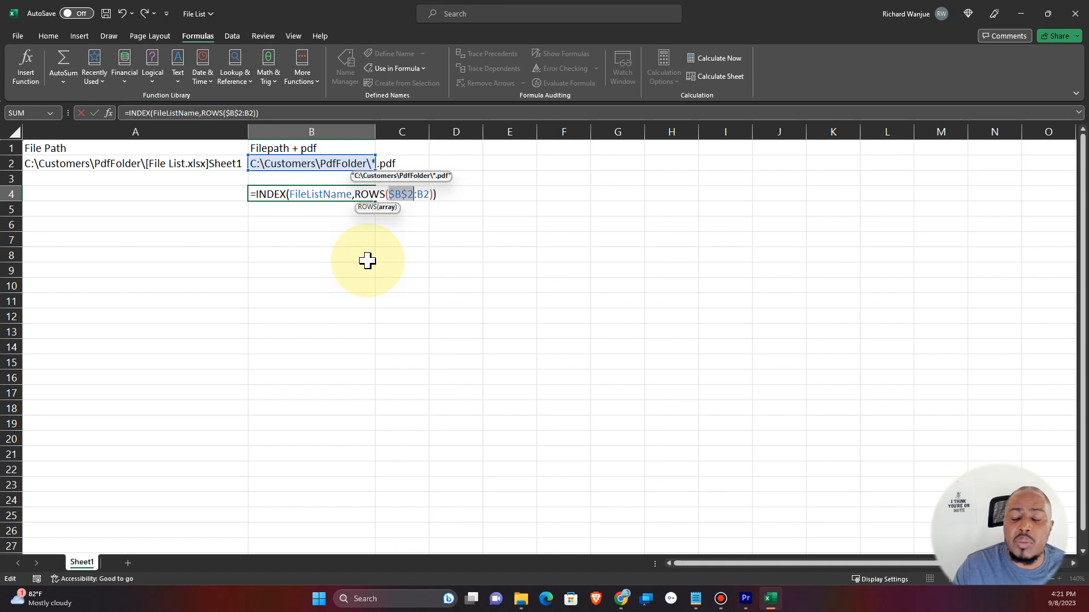
{"action": "key", "text": "Return"}
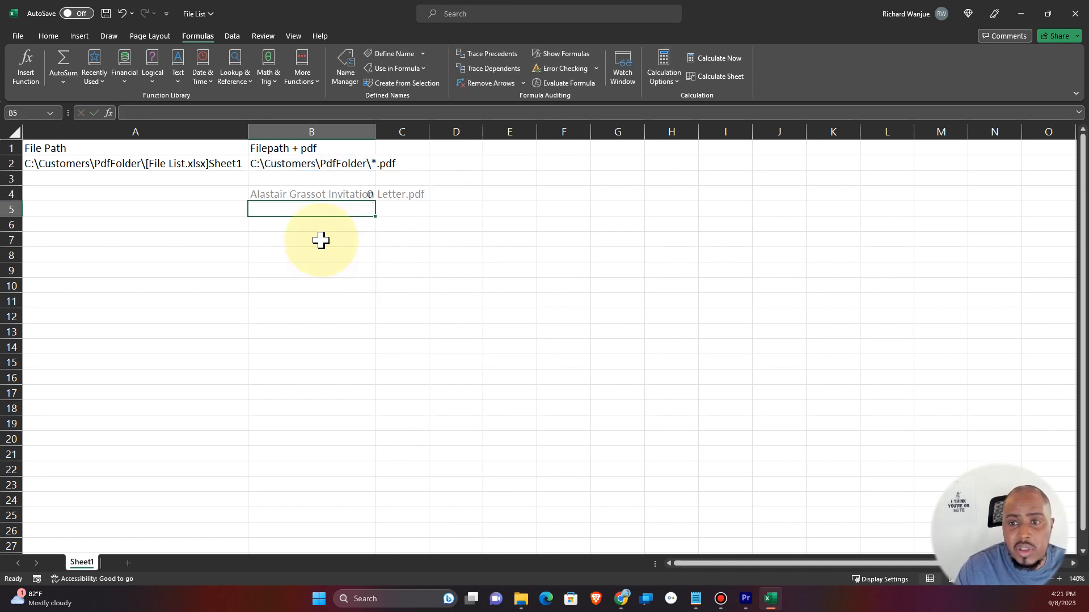
Fill the B4 formula down to B12 and autofit column B's width.
{"action": "left_click", "coordinate": [318, 194]}
{"action": "left_click_drag", "start_coordinate": [375, 202], "coordinate": [376, 316]}
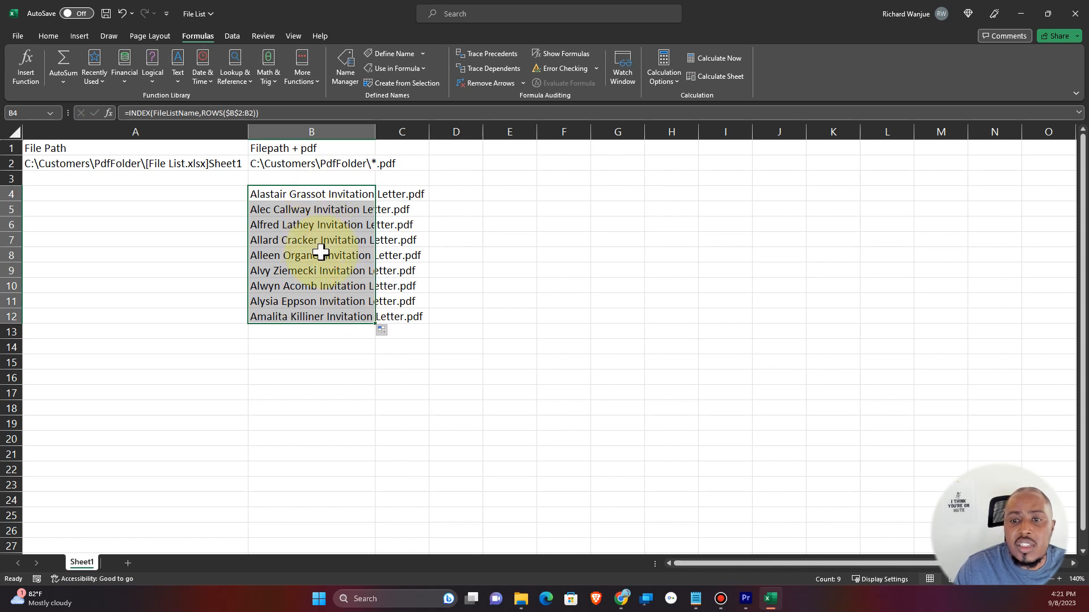
{"action": "double_click", "coordinate": [375, 131]}
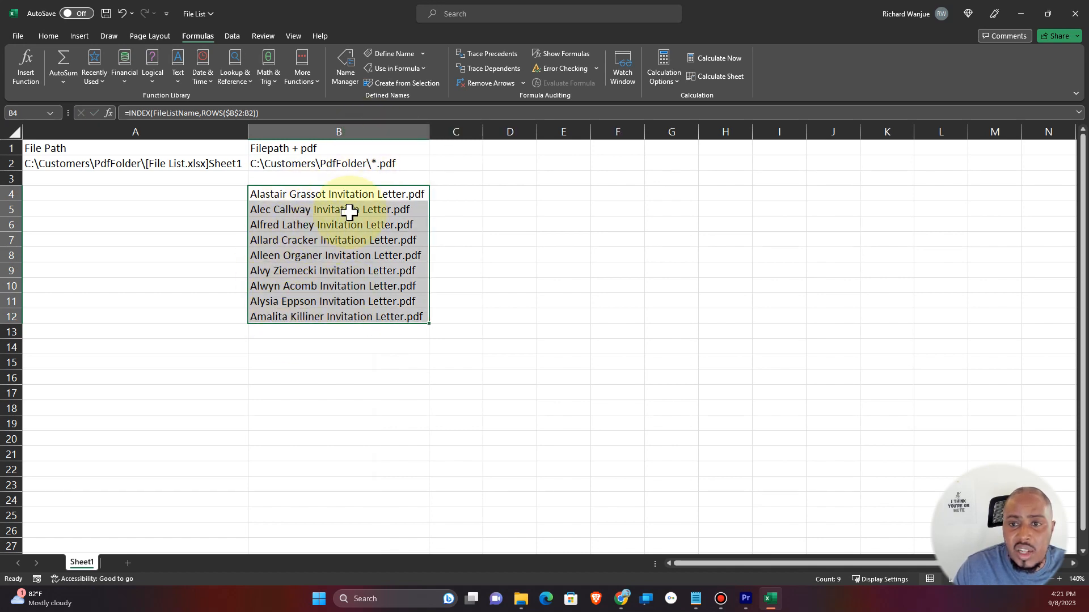
Extend the formula fill from B12 down to row 273 and return to B4.
{"action": "left_click", "coordinate": [424, 319]}
{"action": "left_click_drag", "start_coordinate": [428, 322], "coordinate": [414, 531]}
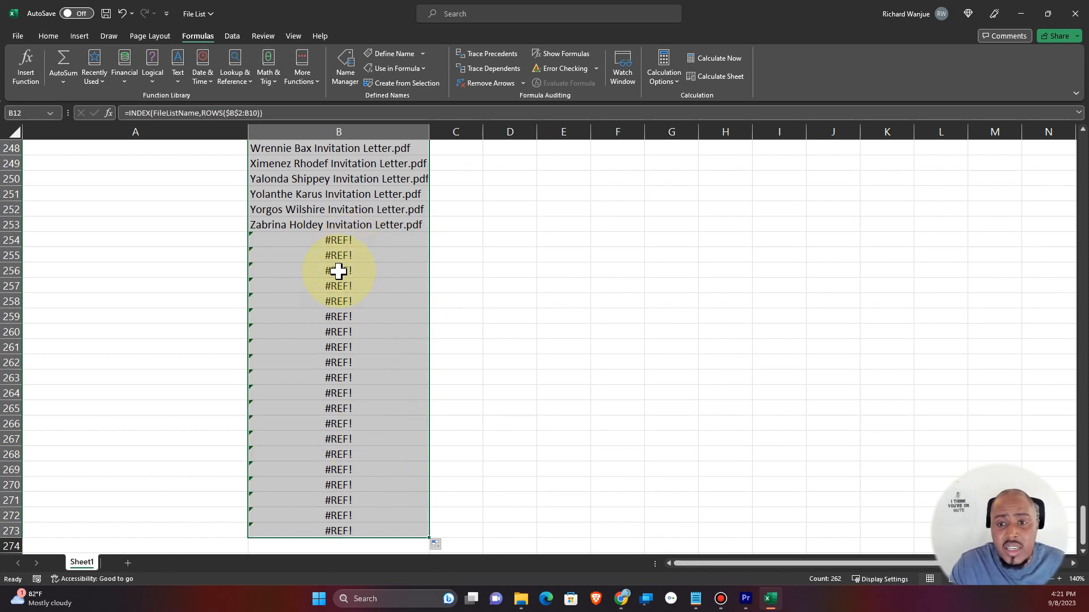
{"action": "left_click", "coordinate": [333, 237]}
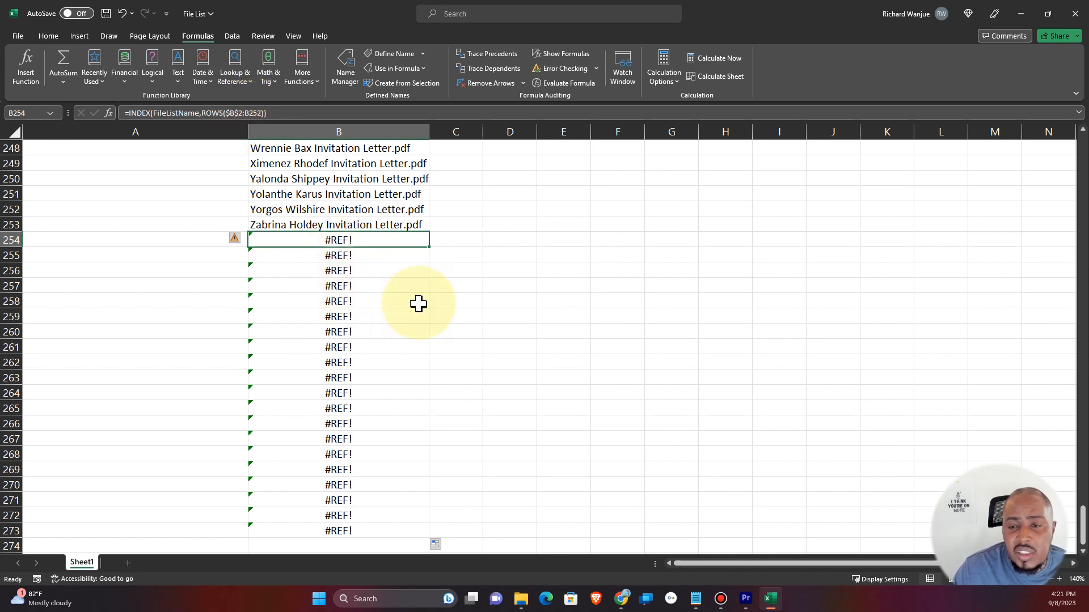
{"action": "scroll", "coordinate": [418, 303], "scroll_direction": "up", "scroll_amount": 5}
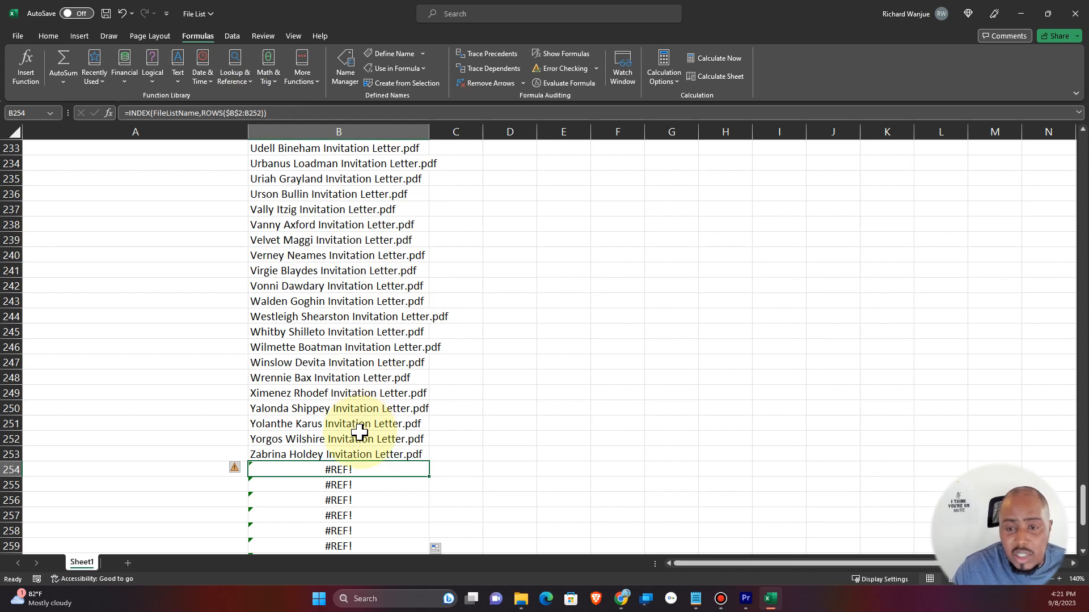
{"action": "key", "text": "ctrl+Up"}
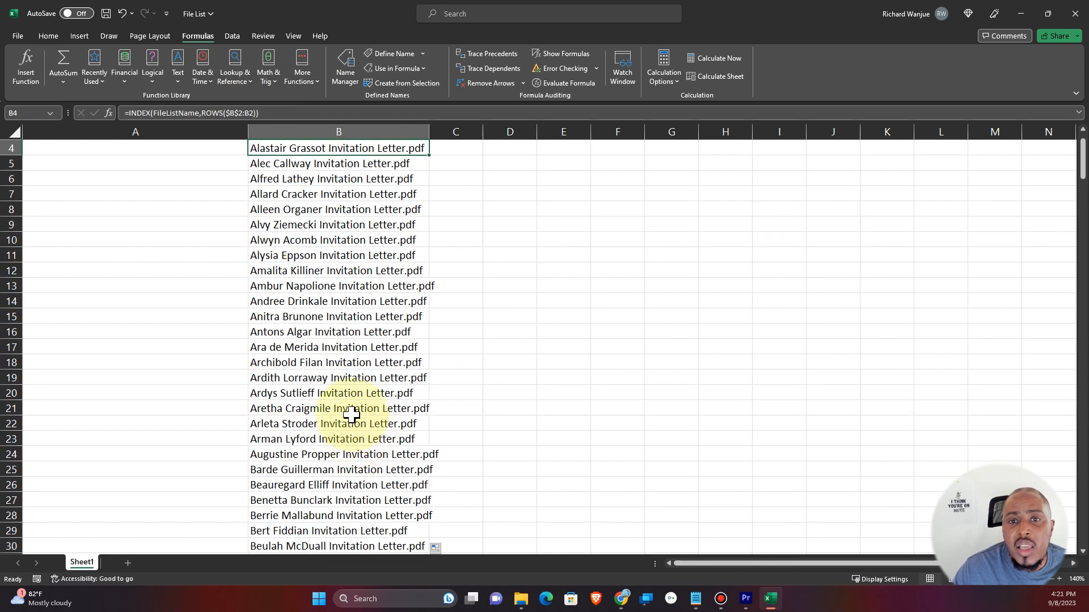
Wrap the B4 formula in IFERROR with an empty-text fallback: =IFERROR(INDEX(FileListName,ROWS($B$2:B2)),"").
{"action": "left_click", "coordinate": [128, 113]}
{"action": "type", "text": "e"}
{"action": "key", "text": "BackSpace"}
{"action": "type", "text": "iferrt"}
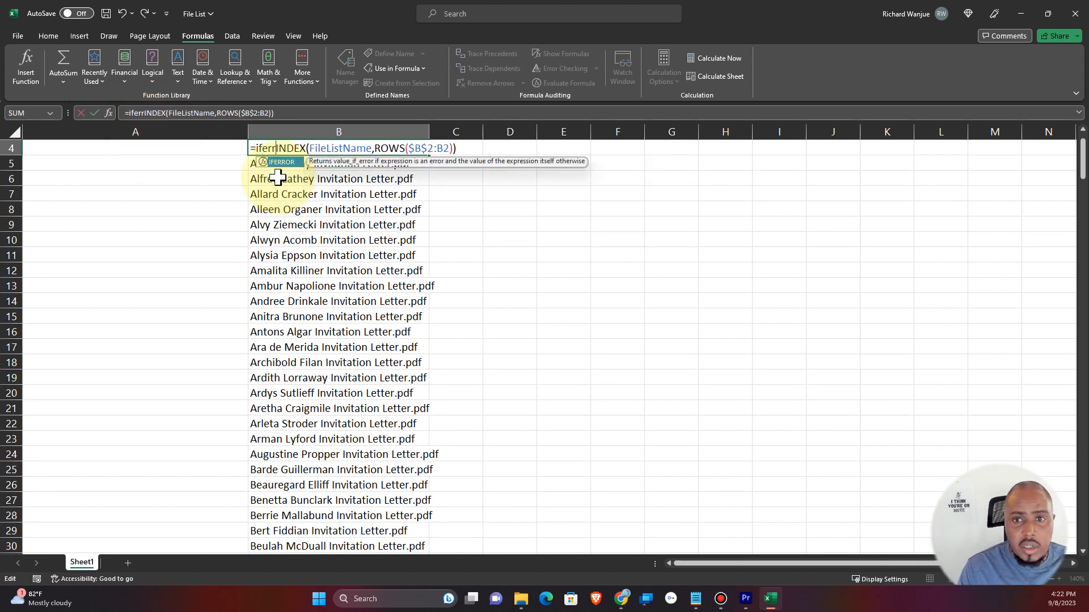
{"action": "key", "text": "BackSpace"}
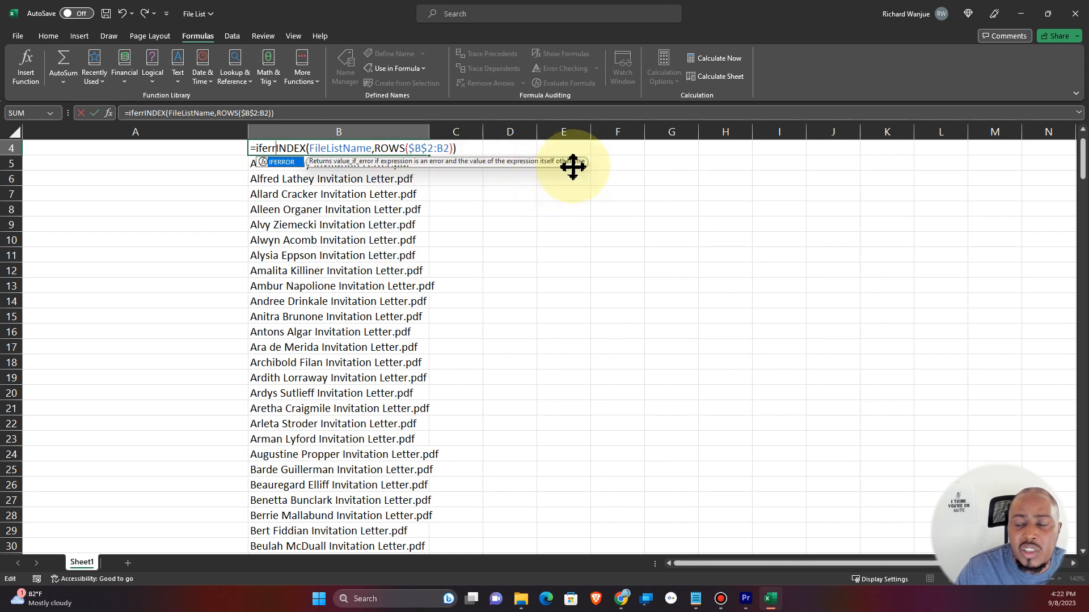
{"action": "key", "text": "Tab"}
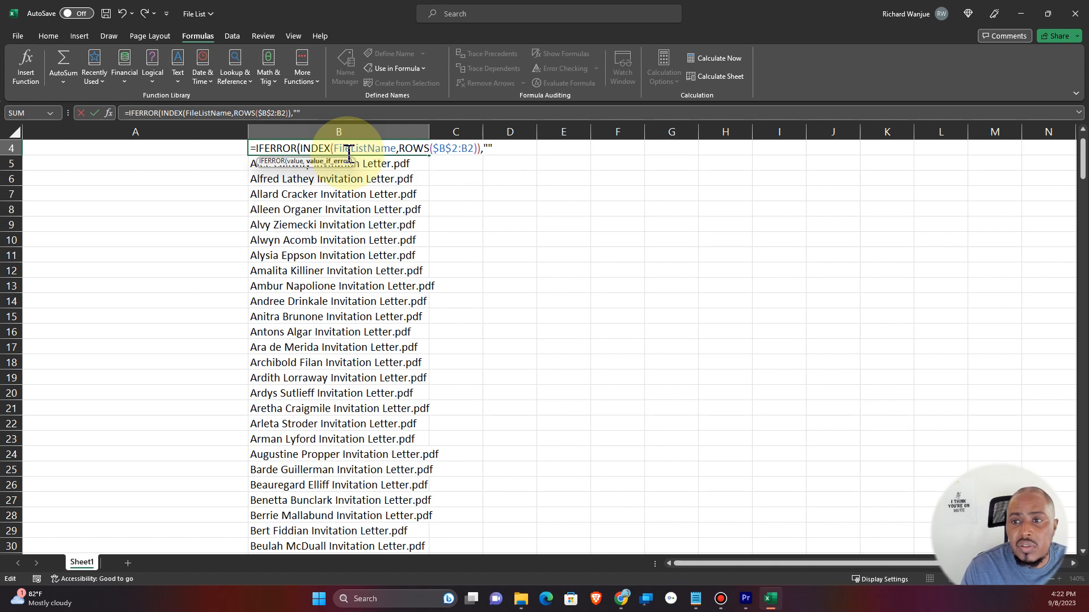
{"action": "type", "text": ")"}
{"action": "key", "text": "Return"}
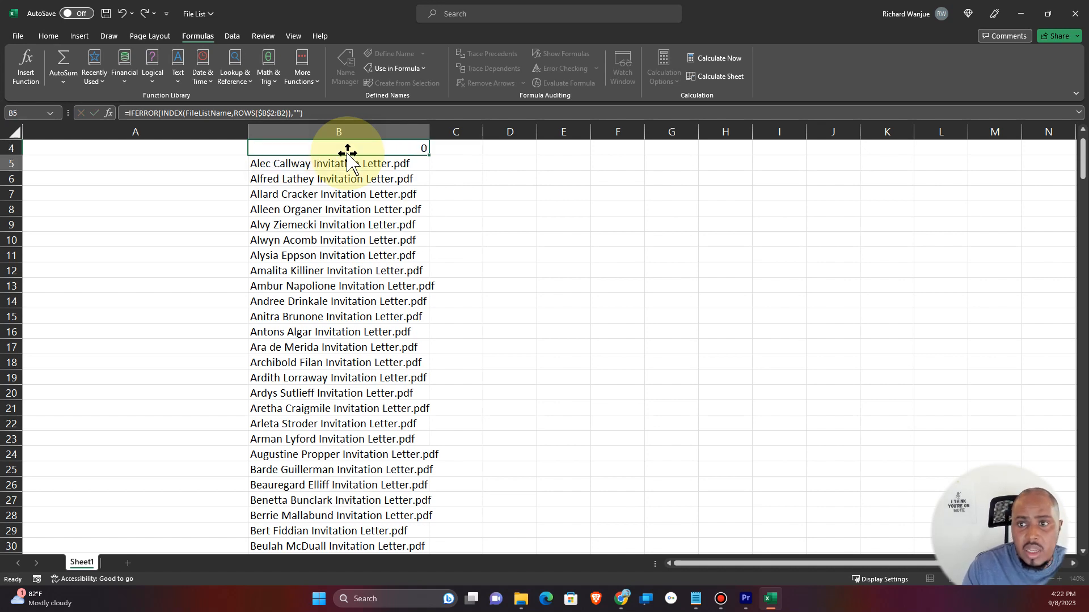
Fill the updated IFERROR formula from B4 down the rest of column B.
{"action": "left_click", "coordinate": [352, 148]}
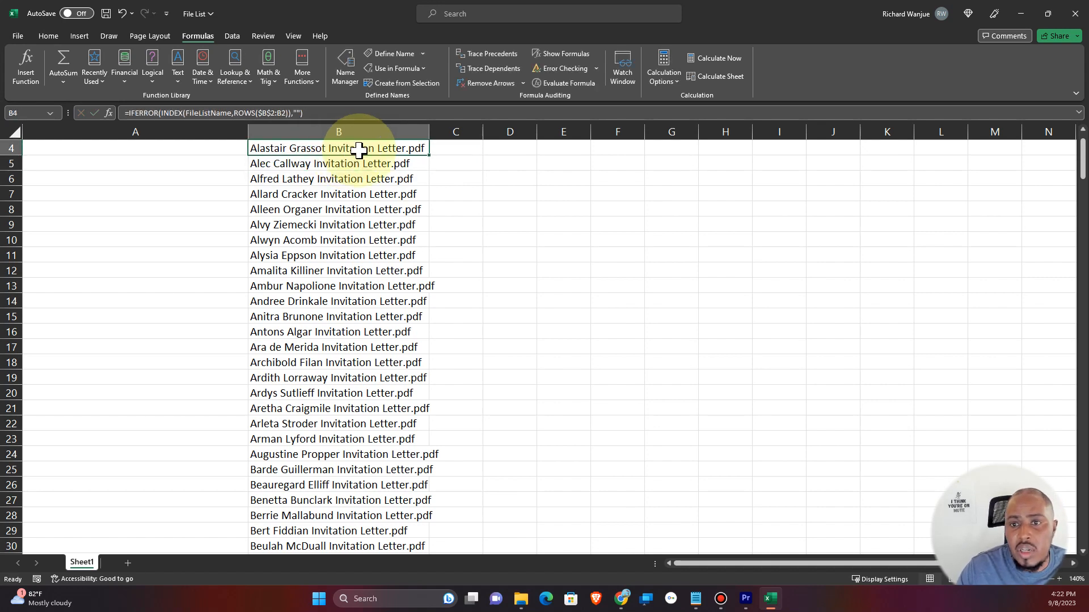
{"action": "double_click", "coordinate": [428, 154]}
Scroll through column B to check the end of the file list.
{"action": "scroll", "coordinate": [401, 223], "scroll_direction": "down", "scroll_amount": 20}
{"action": "scroll", "coordinate": [403, 326], "scroll_direction": "down", "scroll_amount": 20}
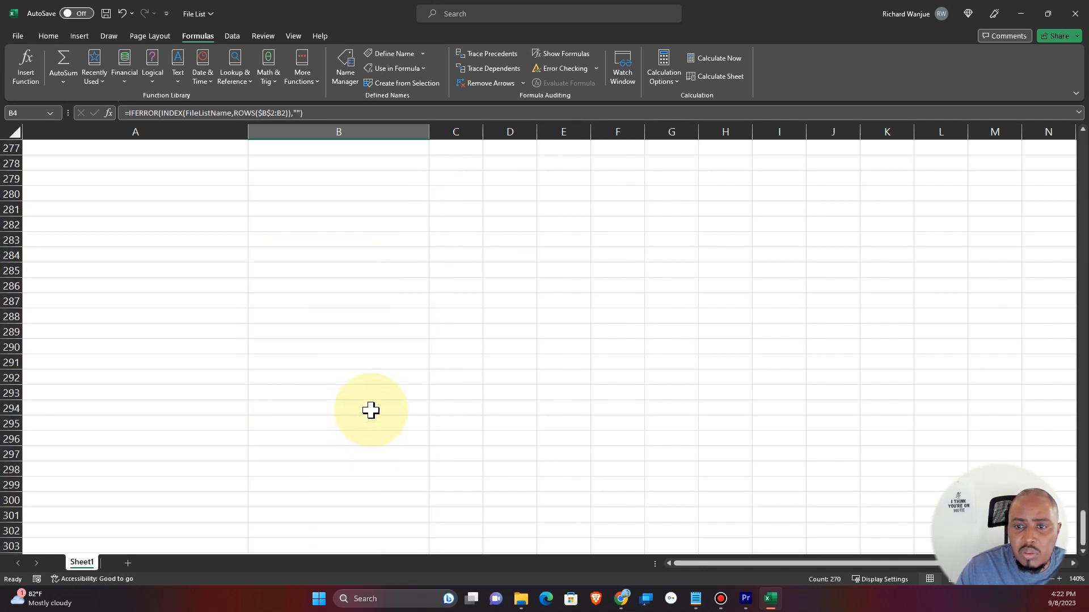
{"action": "scroll", "coordinate": [371, 411], "scroll_direction": "up", "scroll_amount": 10}
{"action": "left_click", "coordinate": [329, 256]}
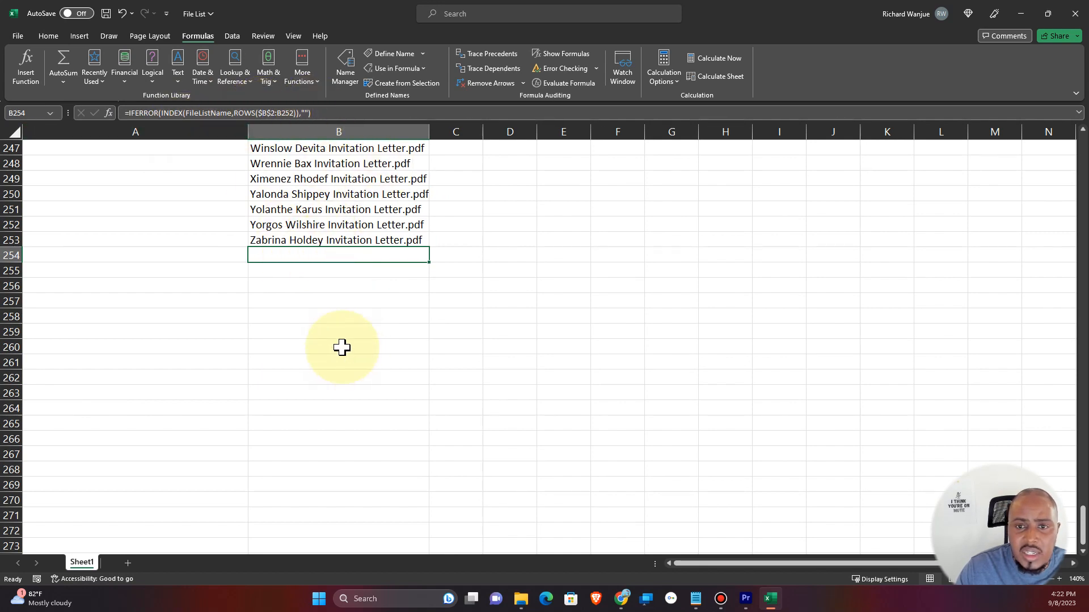
{"action": "scroll", "coordinate": [342, 347], "scroll_direction": "up", "scroll_amount": 20}
{"action": "scroll", "coordinate": [321, 342], "scroll_direction": "up", "scroll_amount": 20}
{"action": "scroll", "coordinate": [309, 319], "scroll_direction": "up", "scroll_amount": 4}
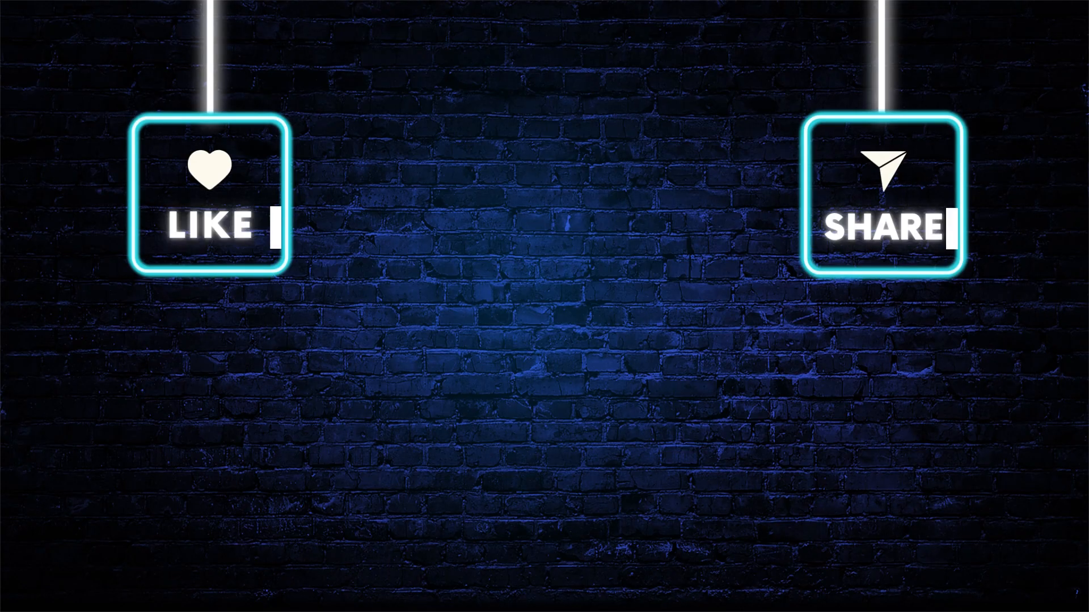